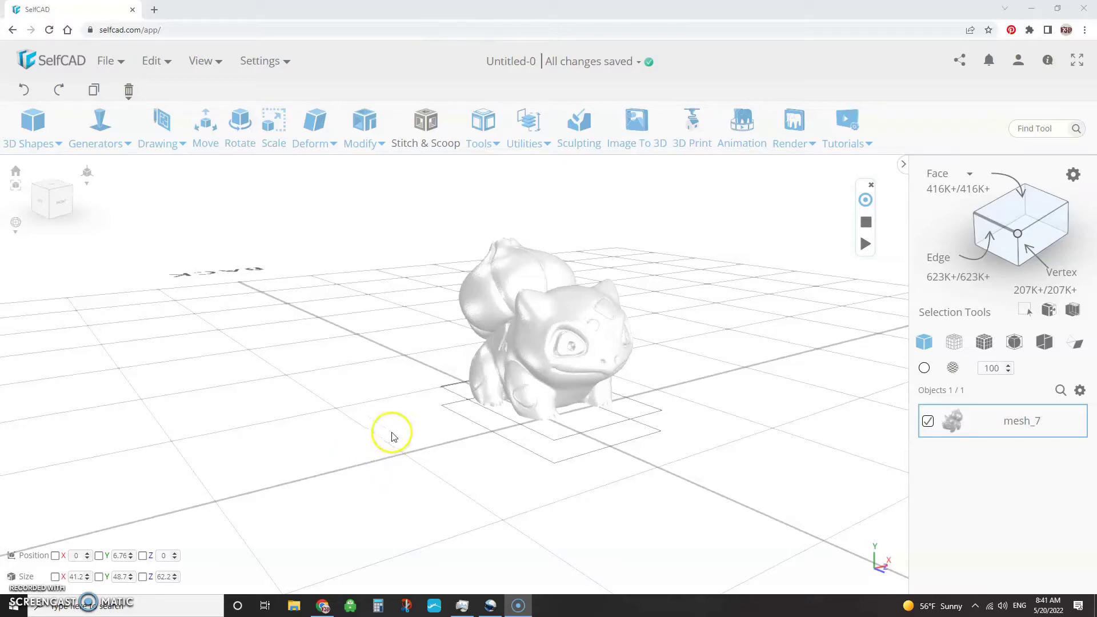
- Orbit the view around the Bulbasaur model to inspect it from several angles
mouse_move(392, 433)
mouse_down()
mouse_move(418, 411)
mouse_move(397, 421)
mouse_move(408, 445)
mouse_up()
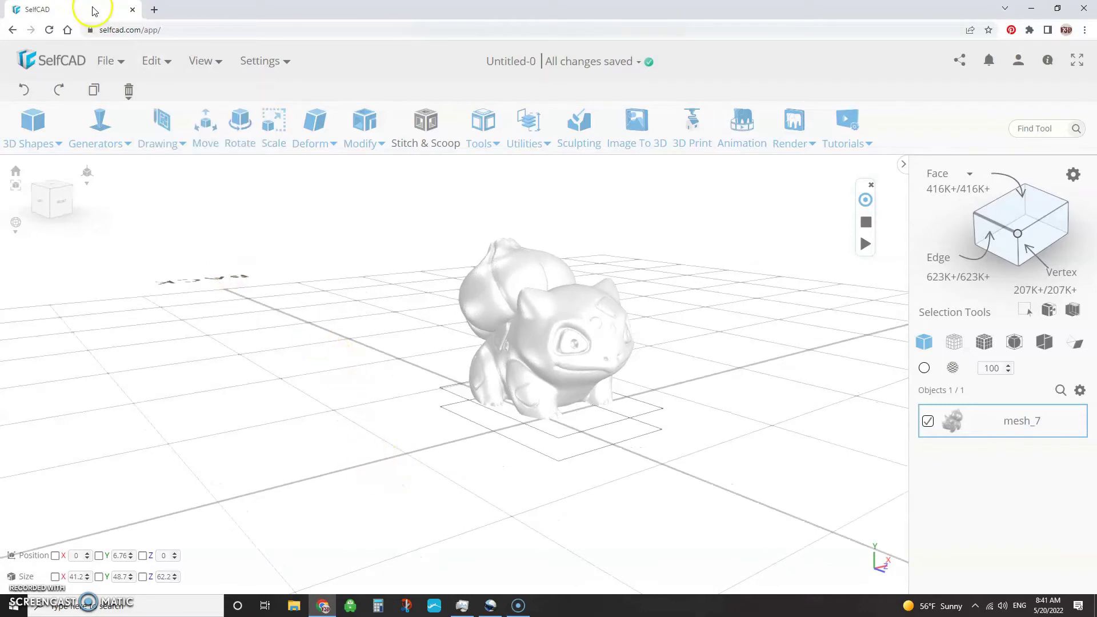
click(140, 28)
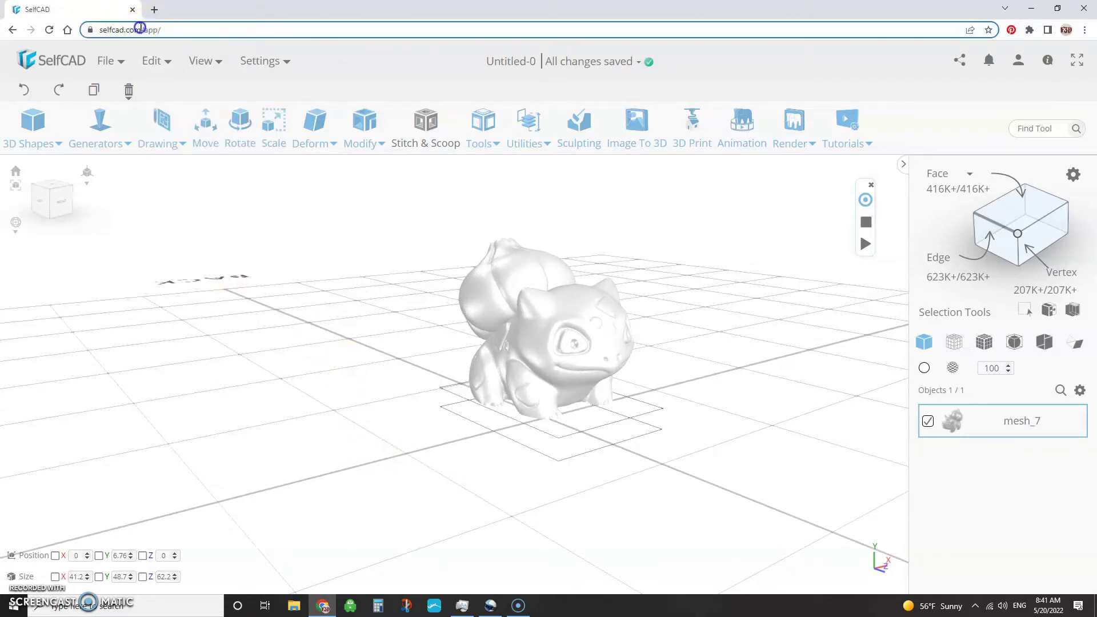
drag(282, 336, 644, 424)
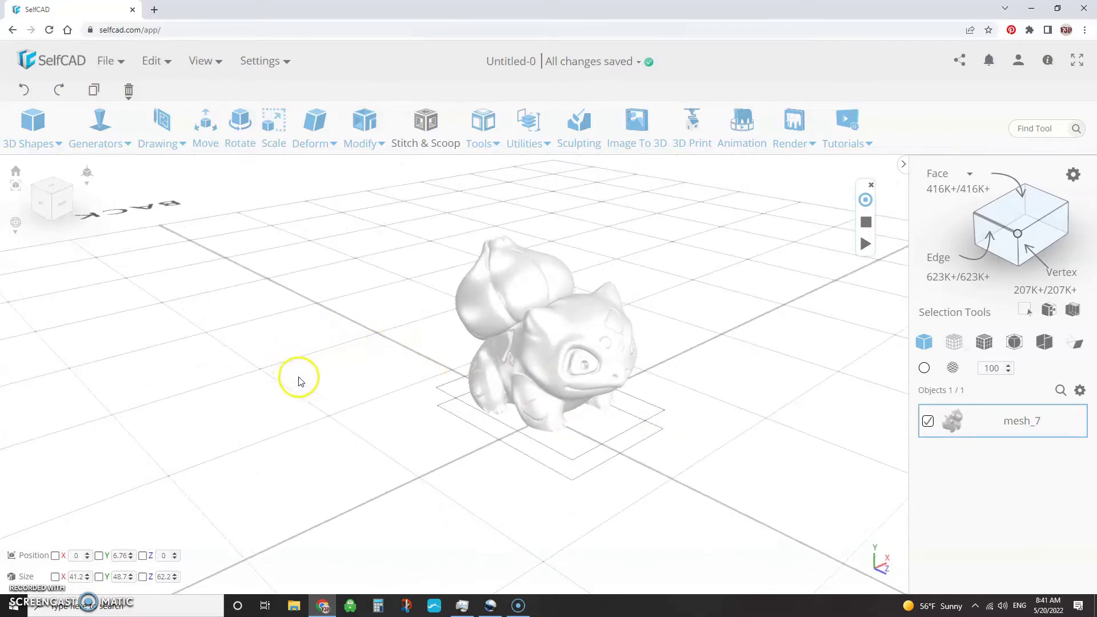
drag(299, 377, 340, 367)
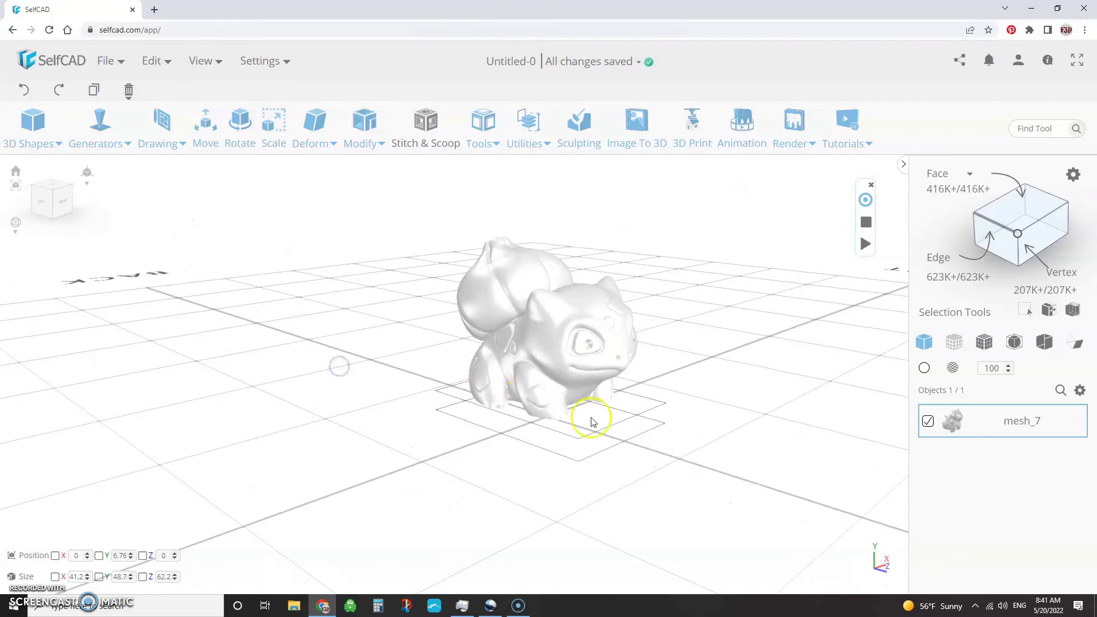
drag(587, 417, 679, 405)
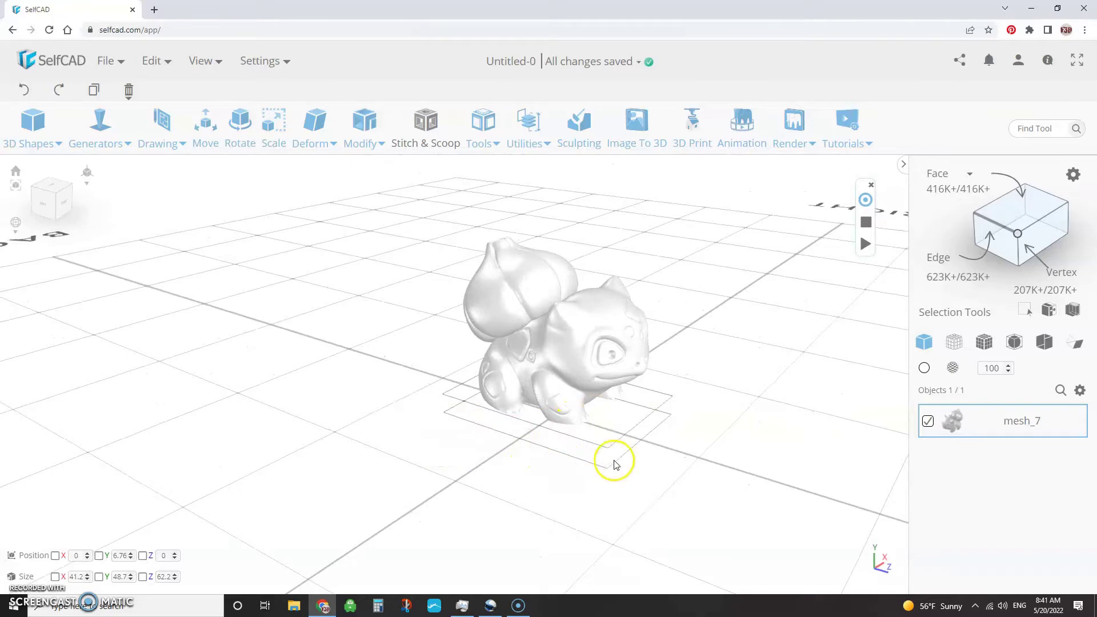
drag(453, 451, 444, 429)
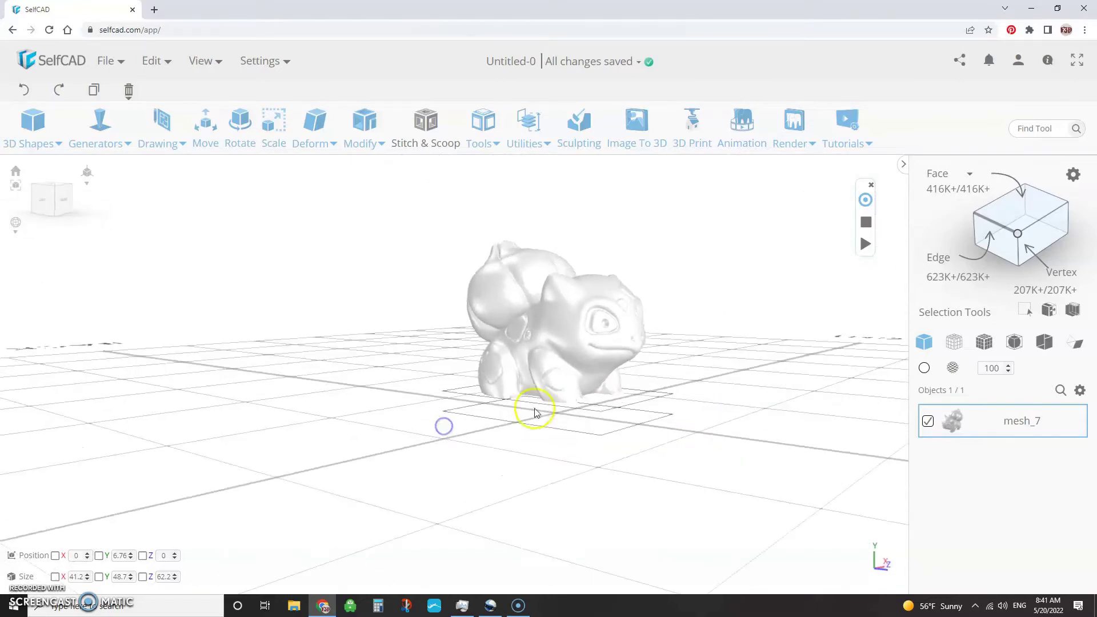
drag(735, 436, 379, 394)
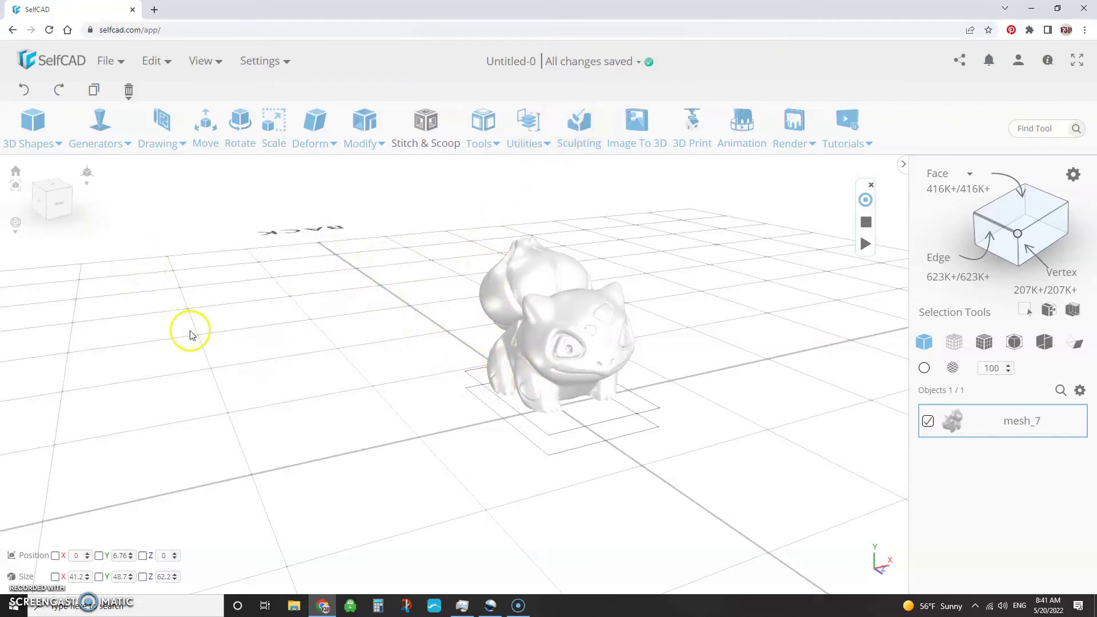
- Open the file commands list, then dismiss it and deselect the model
click(110, 61)
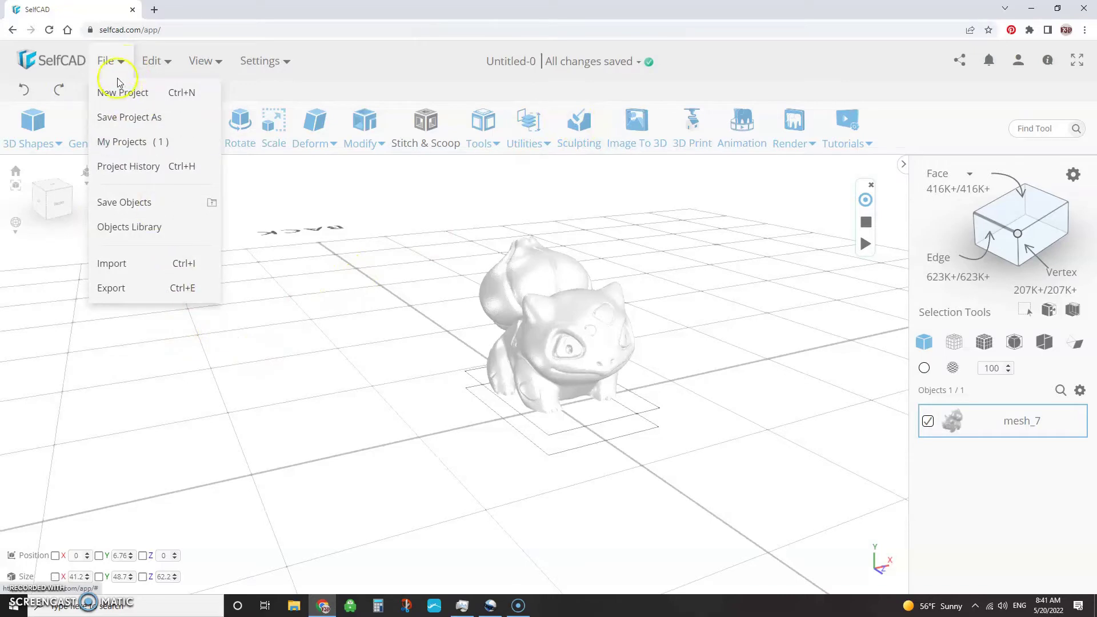
click(115, 270)
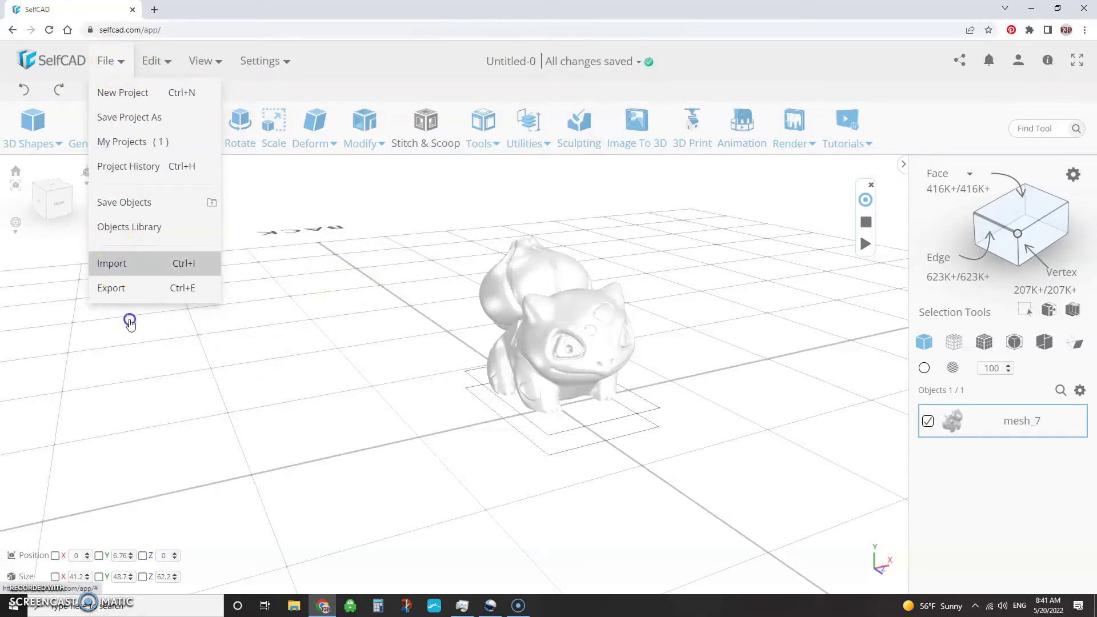
click(168, 386)
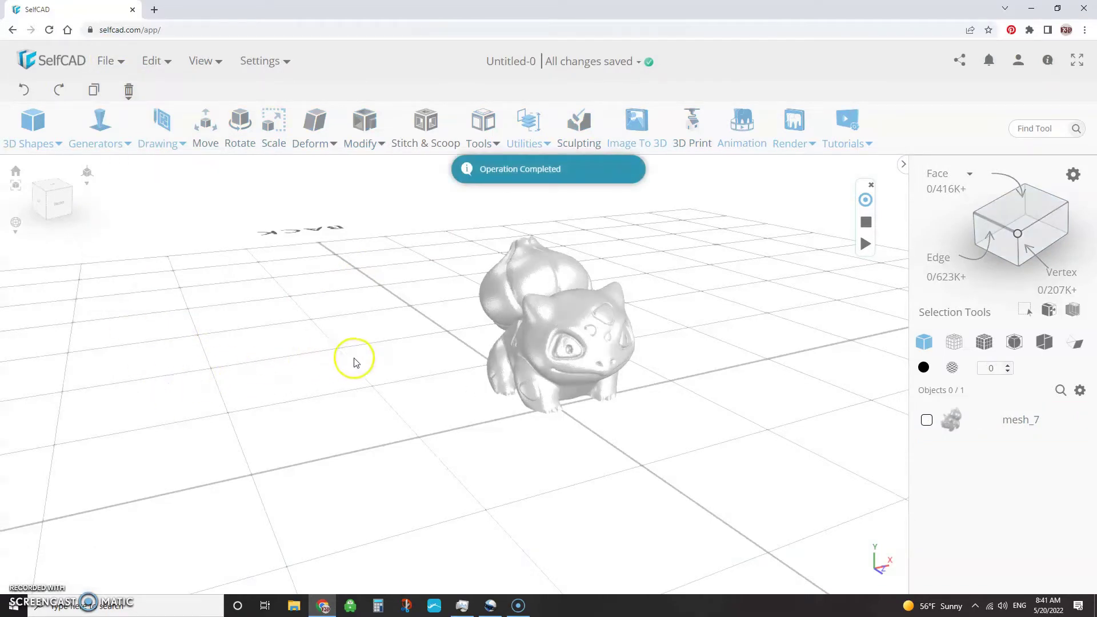
drag(304, 345, 354, 375)
drag(545, 379, 661, 406)
drag(455, 409, 509, 392)
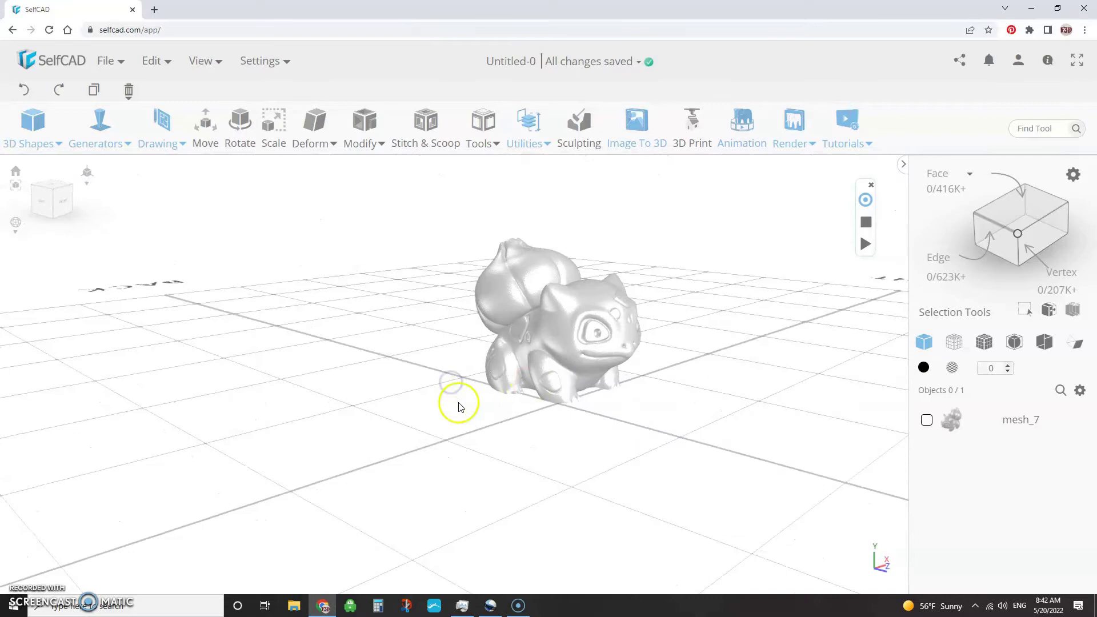
- Select the Bulbasaur model, then open and close its rotation settings
click(544, 307)
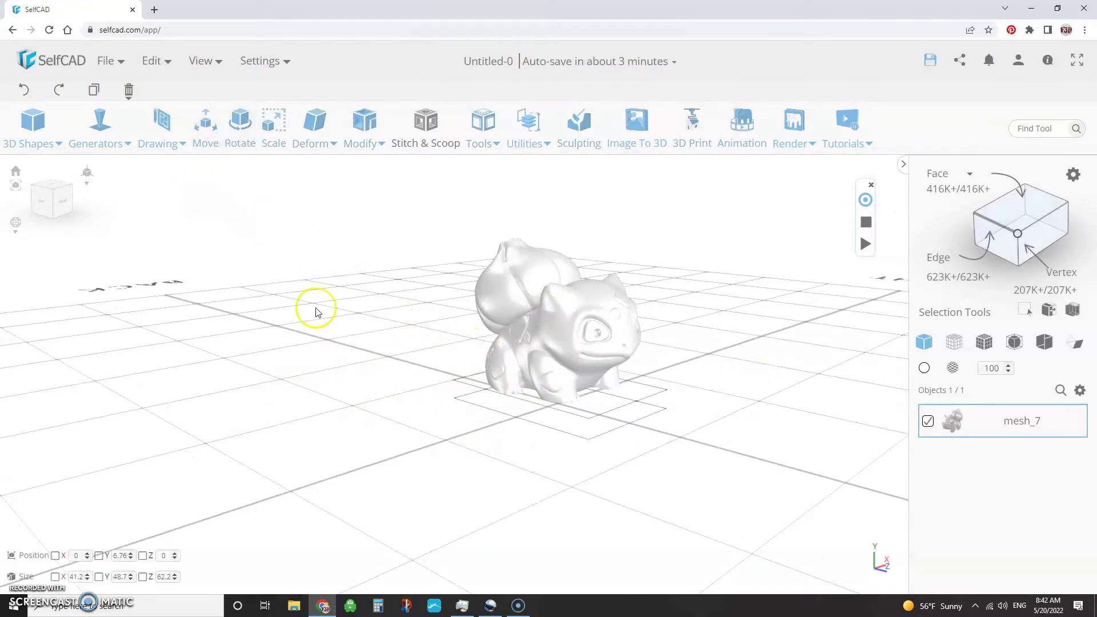
drag(458, 405, 578, 406)
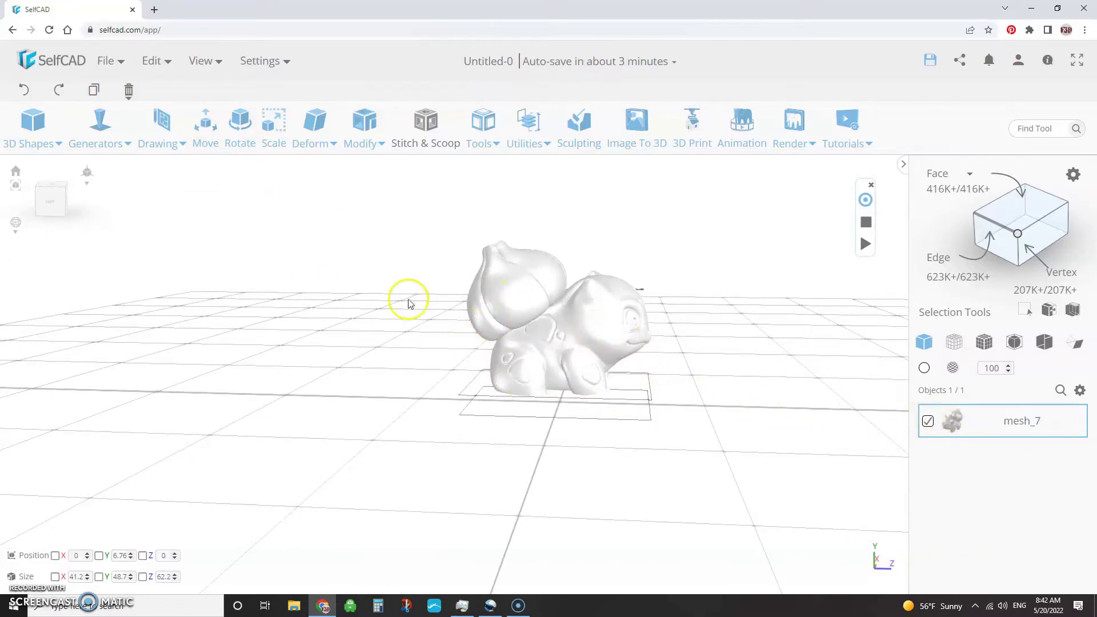
click(233, 112)
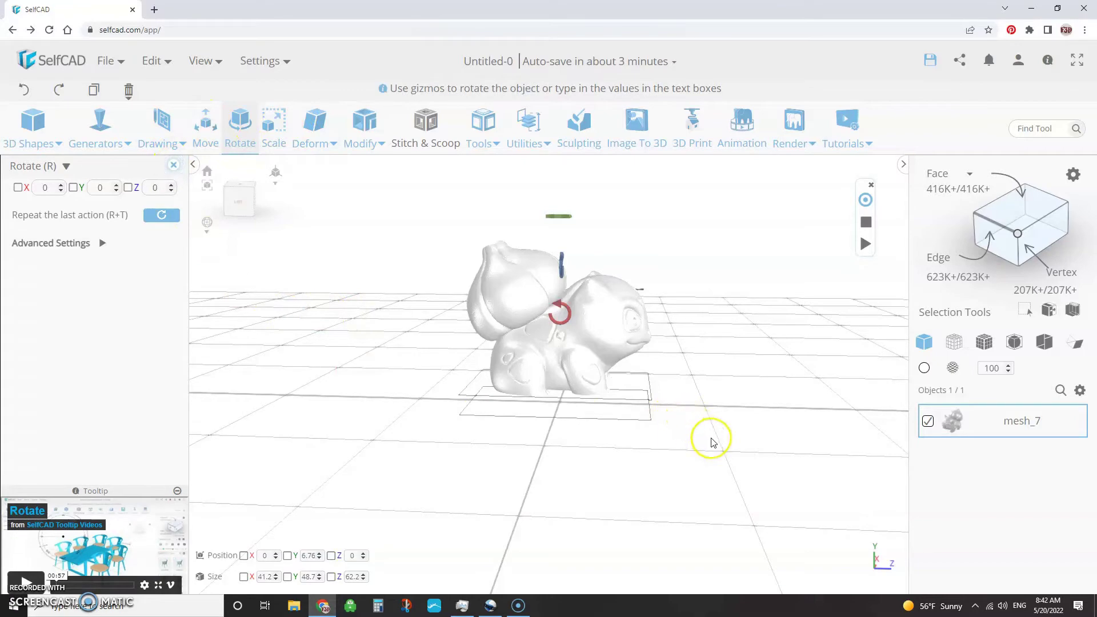
drag(710, 436, 463, 313)
click(174, 166)
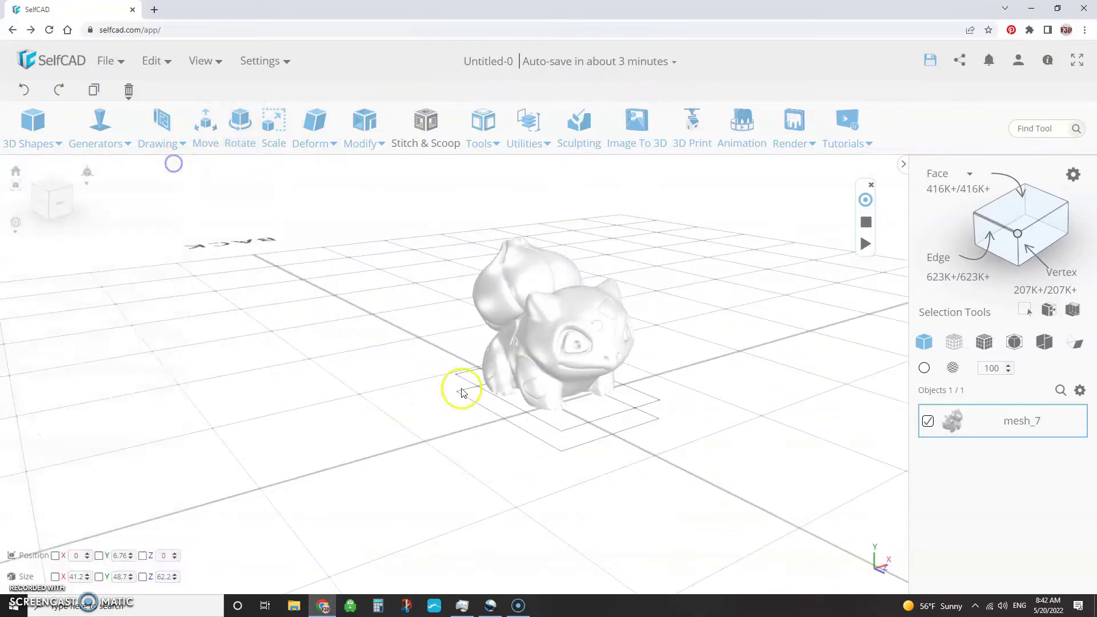
- With the model on the Ender-3 build plate, keep the nozzle at 0.6mm
drag(463, 386, 631, 426)
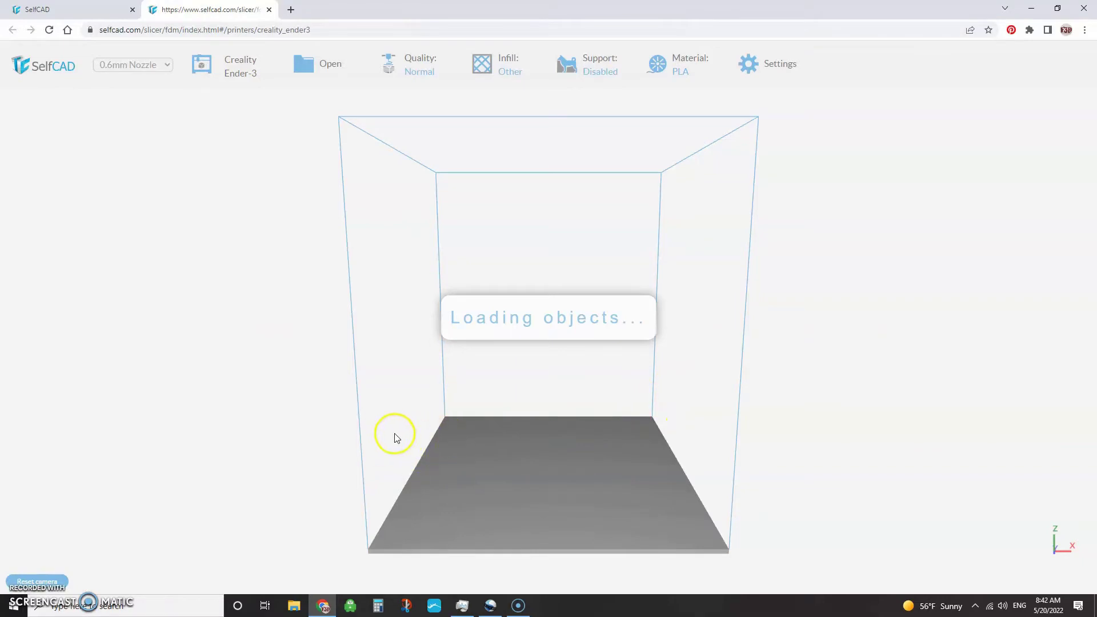
drag(331, 474, 570, 394)
scroll(654, 474, up, 3)
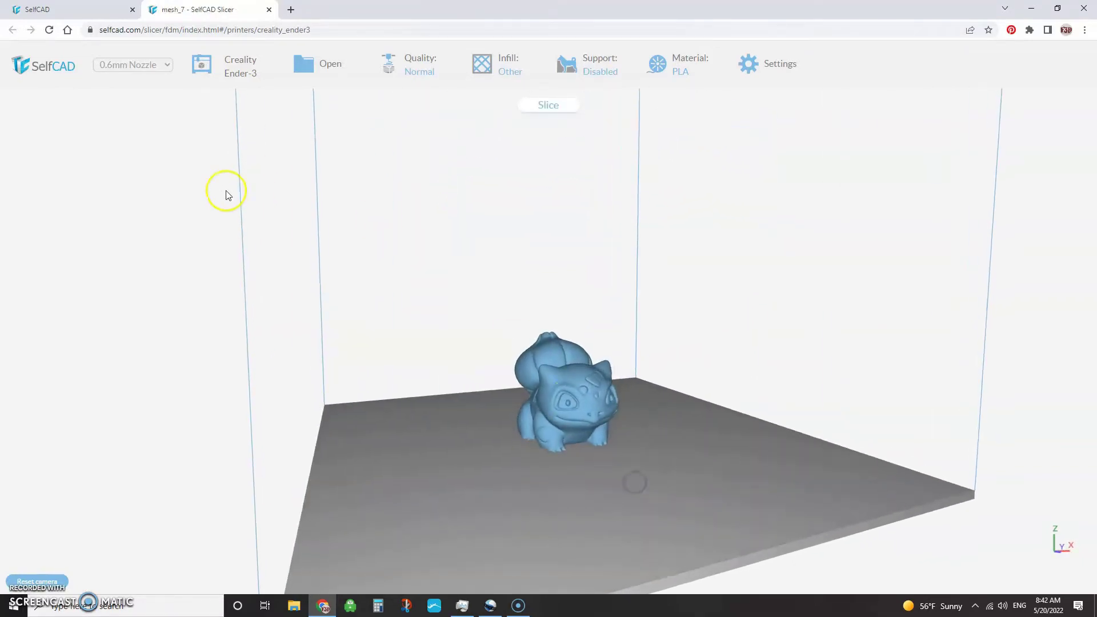
click(166, 66)
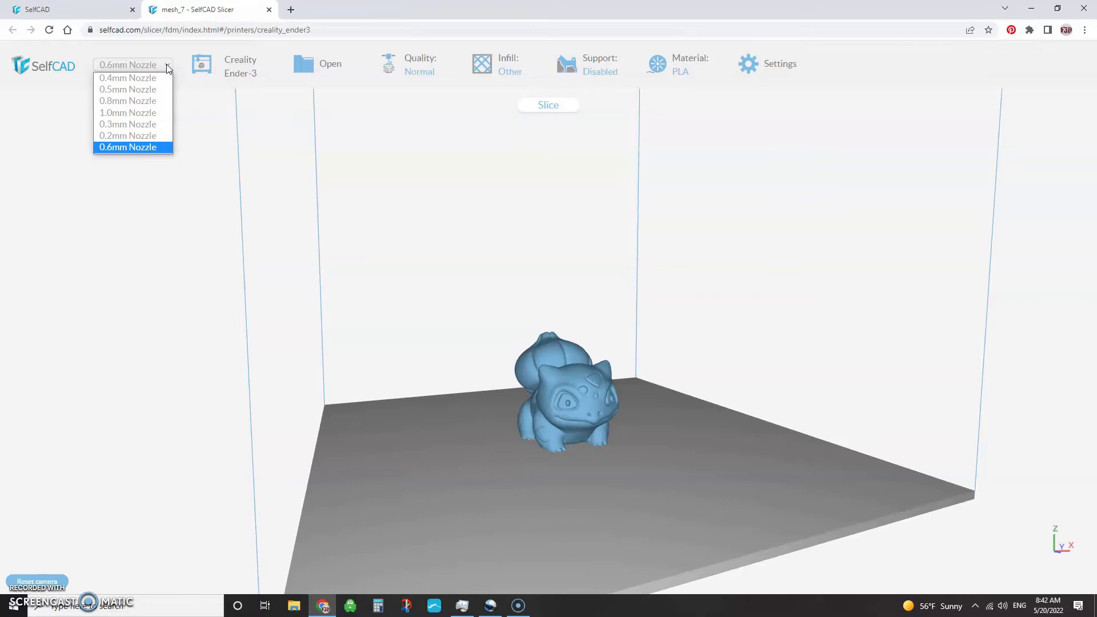
click(166, 65)
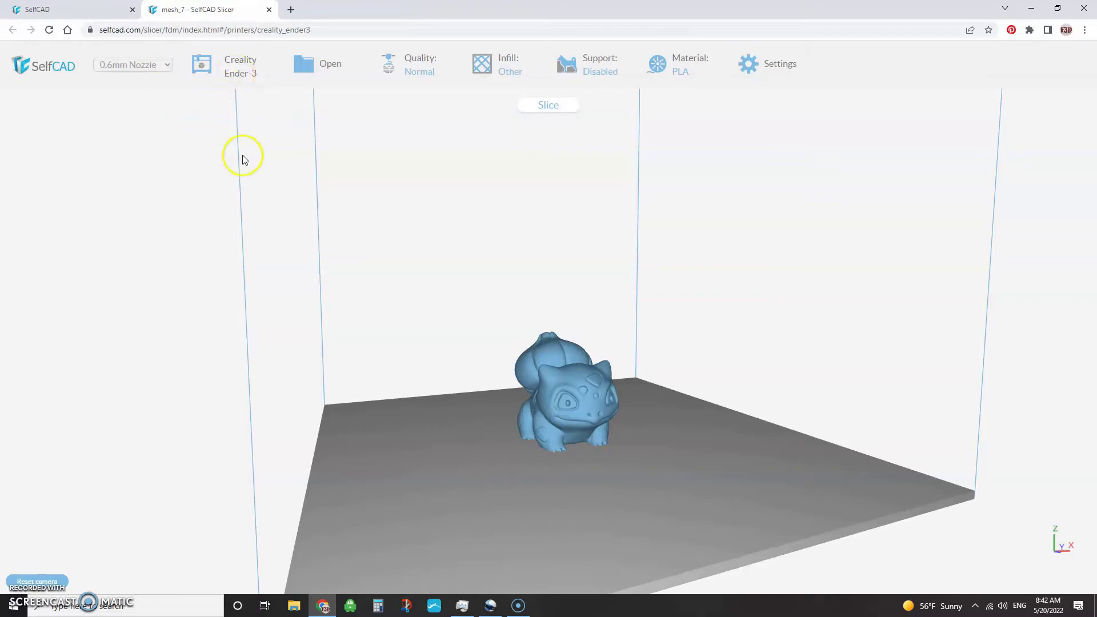
click(230, 67)
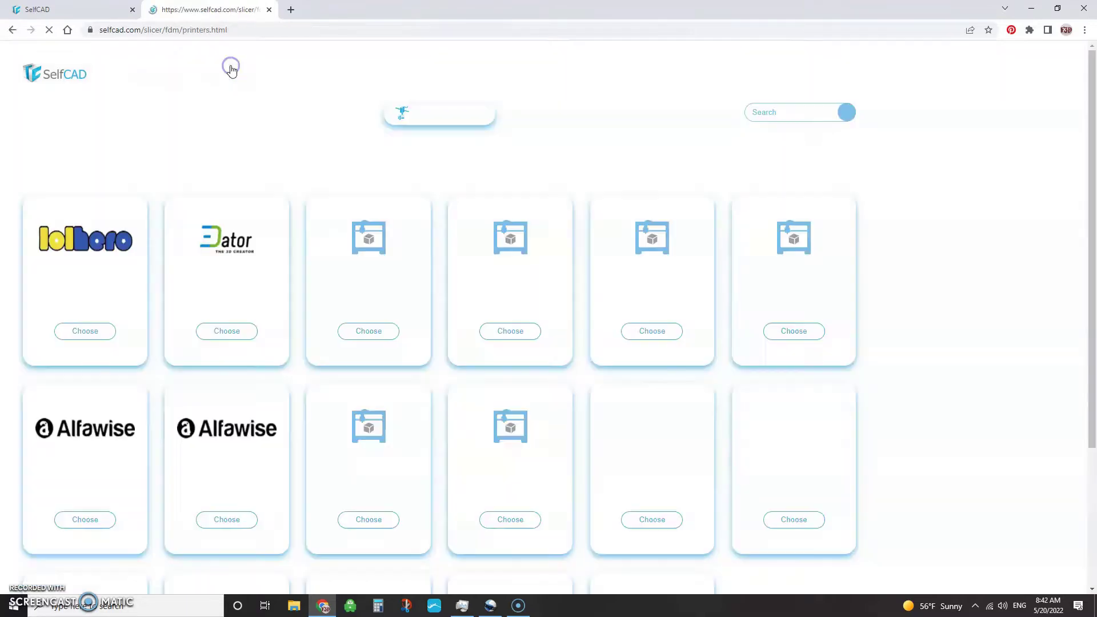
scroll(308, 308, down, 20)
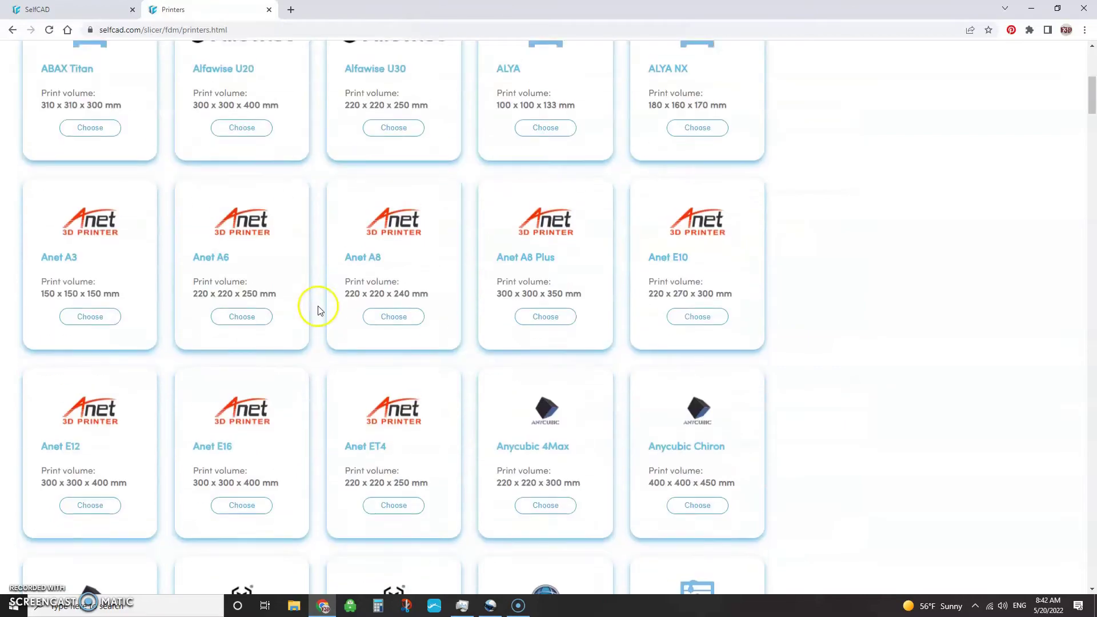
scroll(323, 301, up, 15)
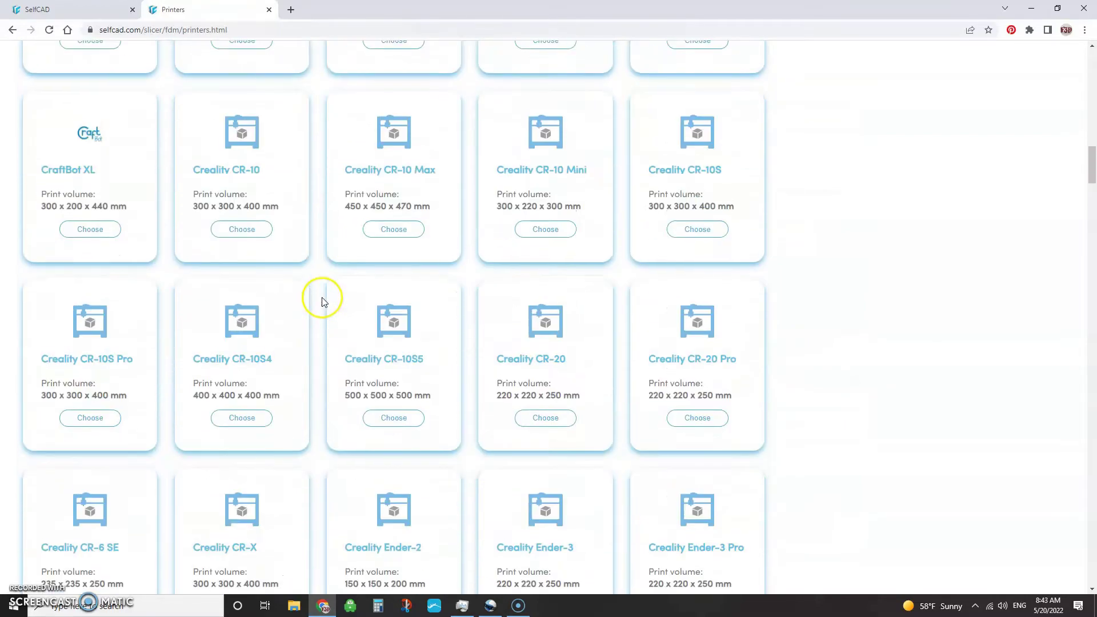
scroll(323, 301, down, 14)
scroll(324, 296, down, 20)
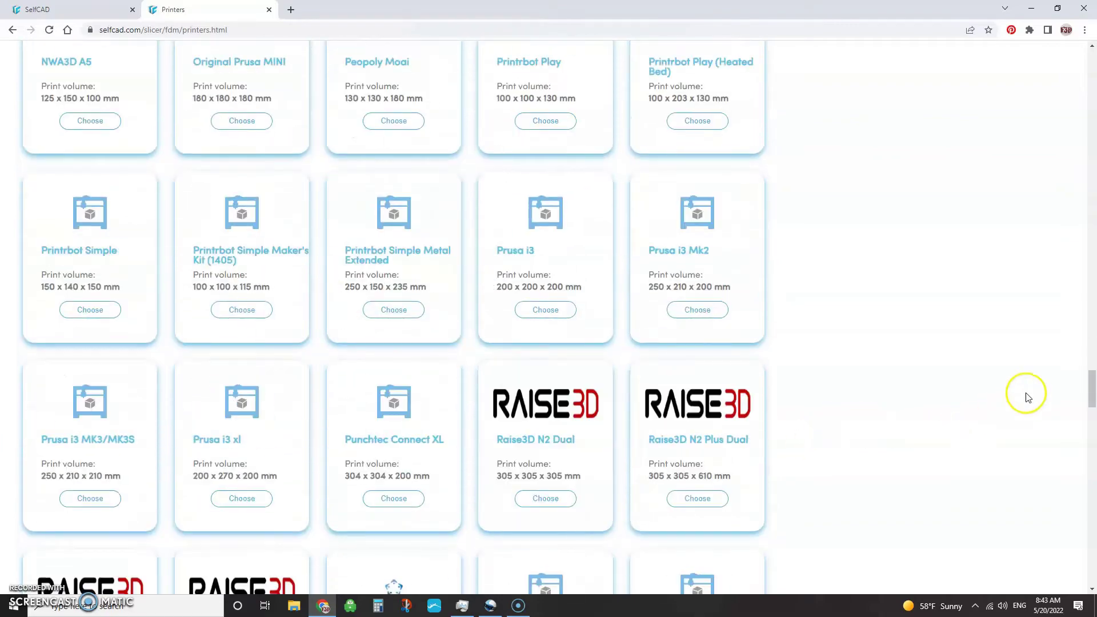
drag(1088, 394, 1032, 74)
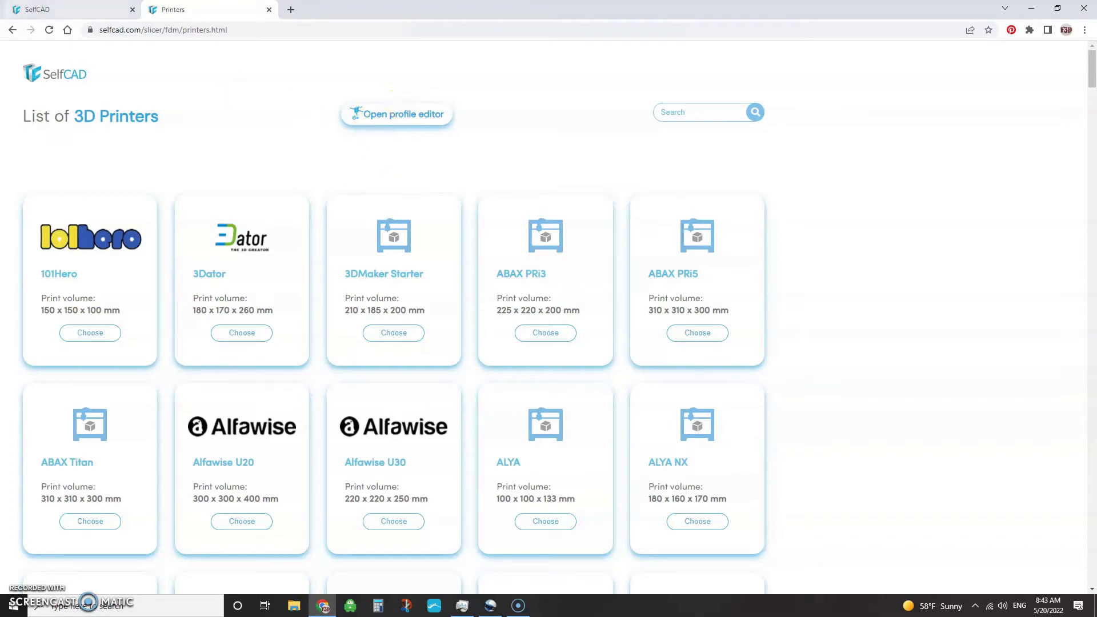
click(13, 30)
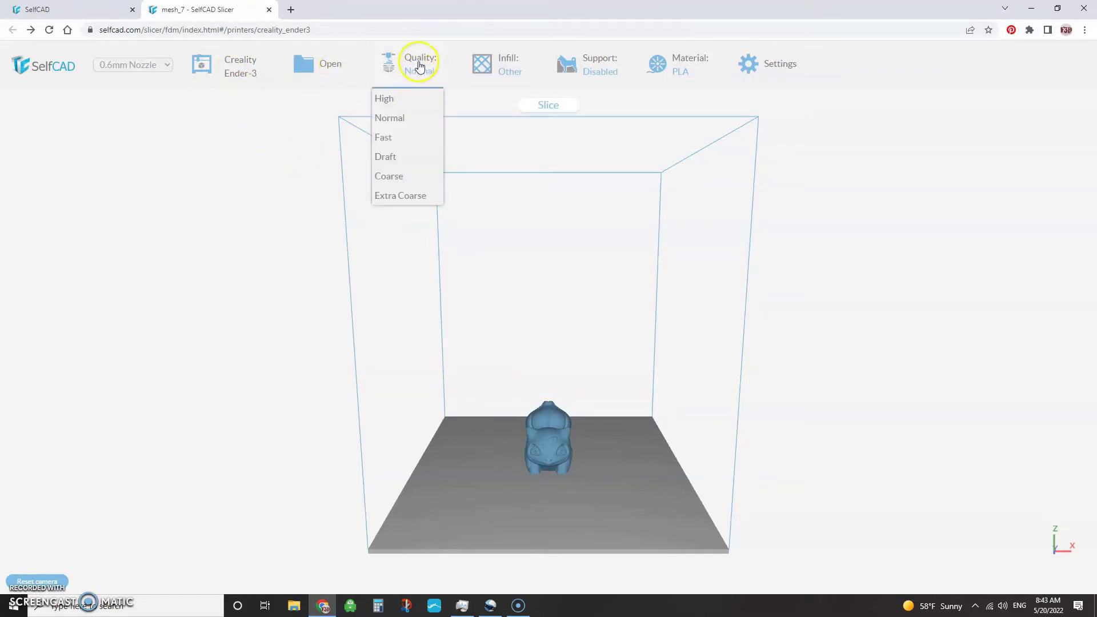
mouse_move(467, 71)
mouse_move(401, 71)
click(498, 69)
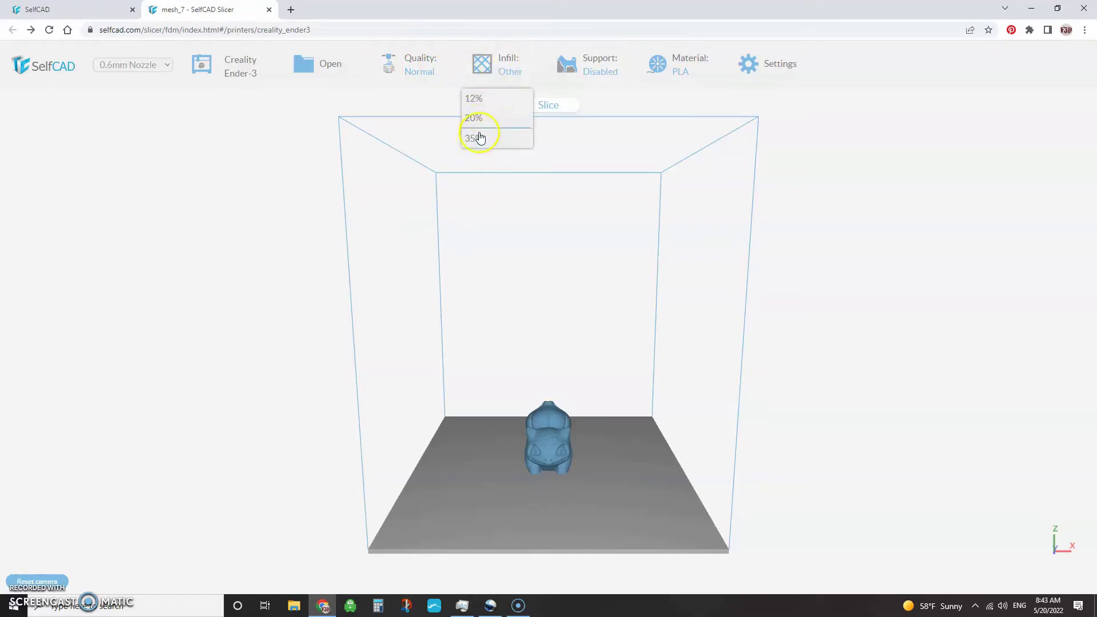
click(486, 127)
click(495, 67)
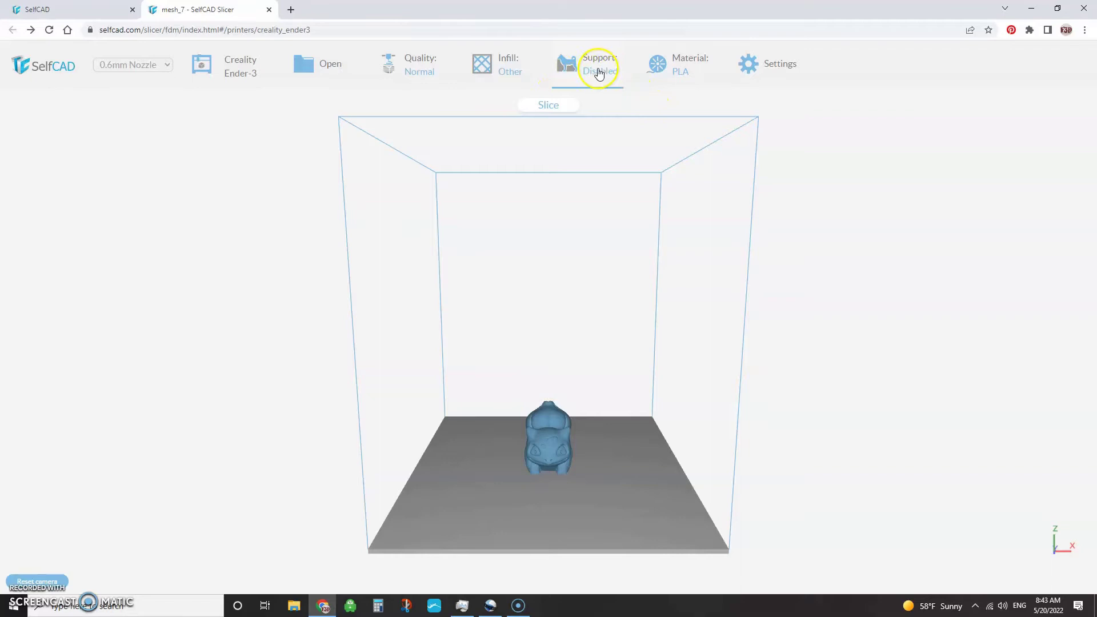
click(700, 71)
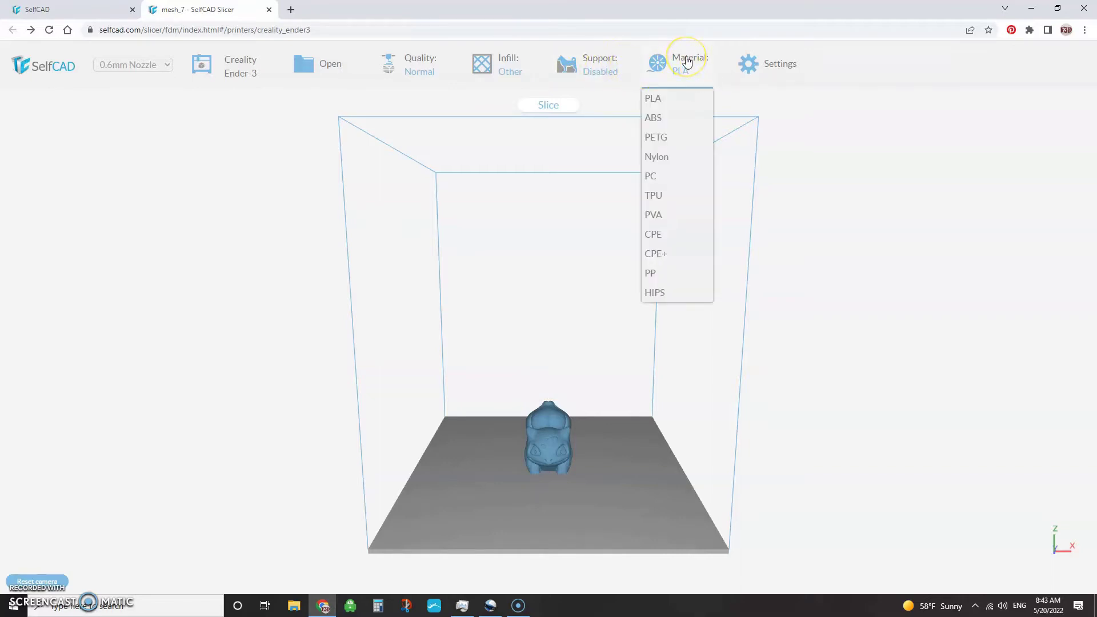
- Open full print settings and expand Shell, showing 1.8 mm wall thickness and advanced options
click(792, 70)
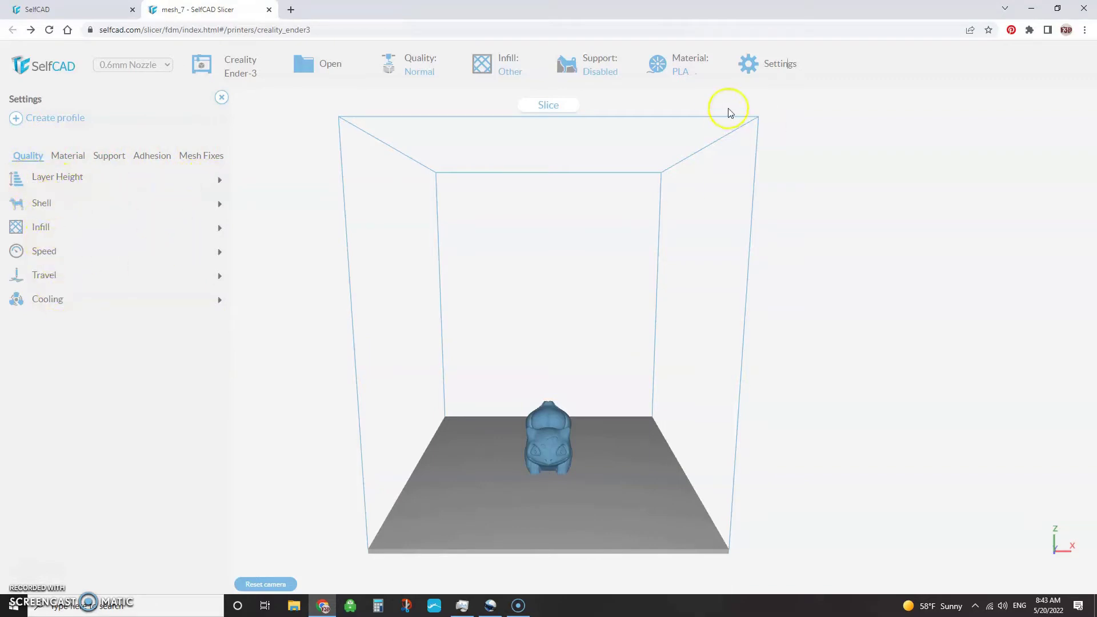
click(219, 182)
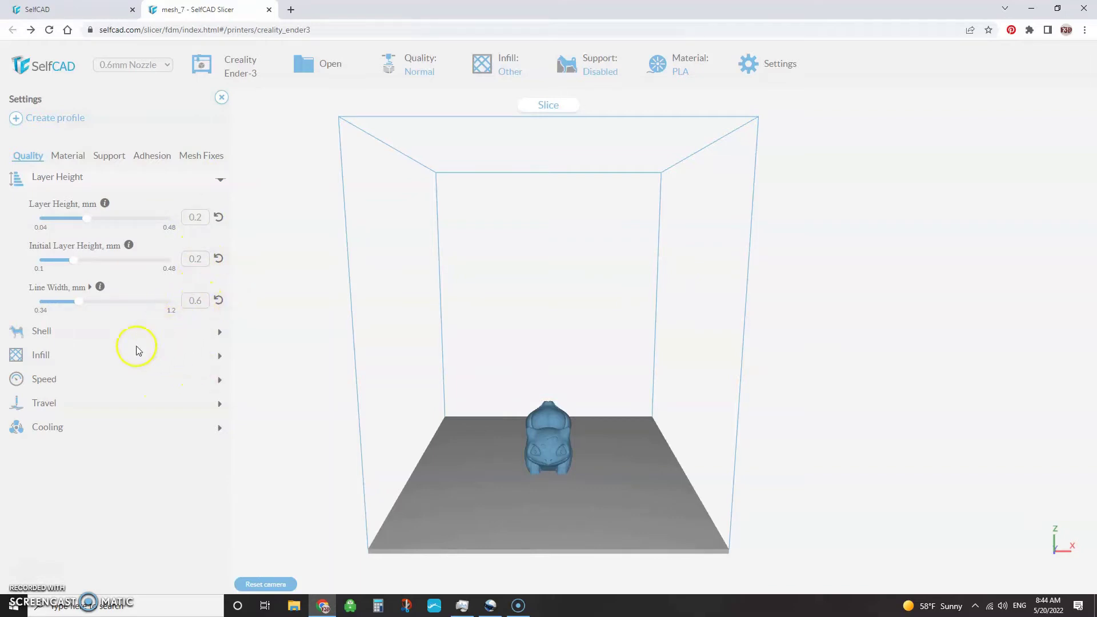
click(219, 179)
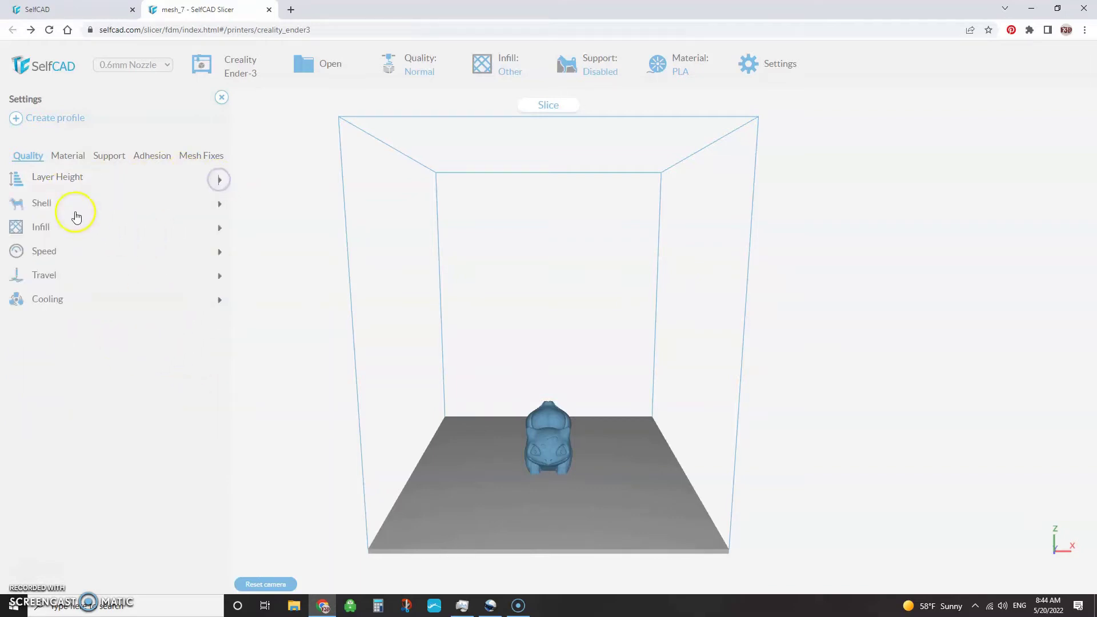
click(219, 204)
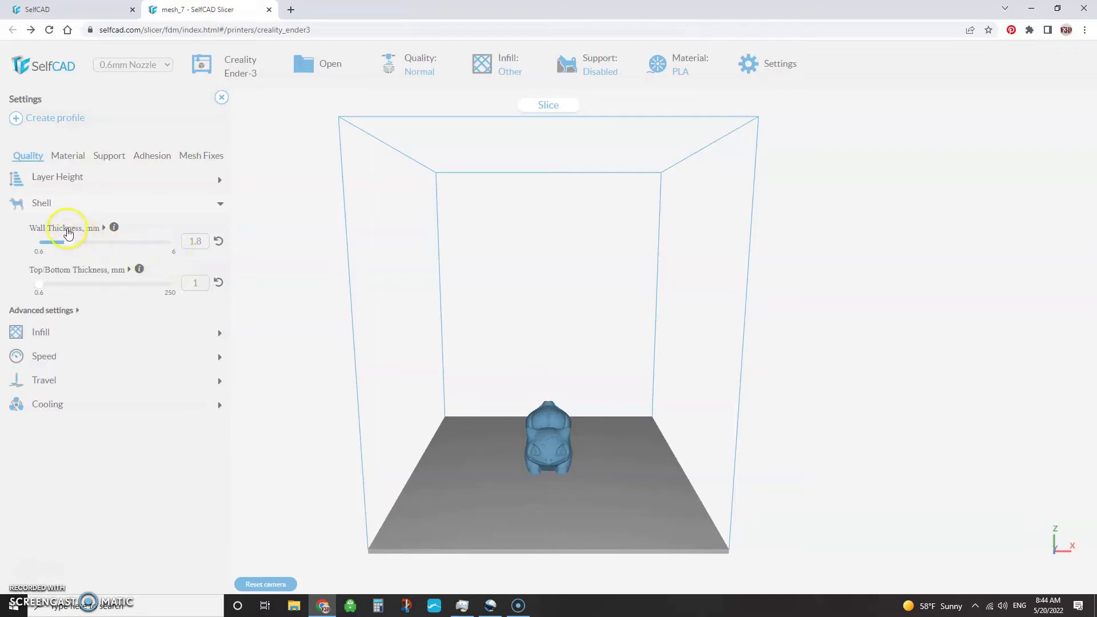
double_click(209, 247)
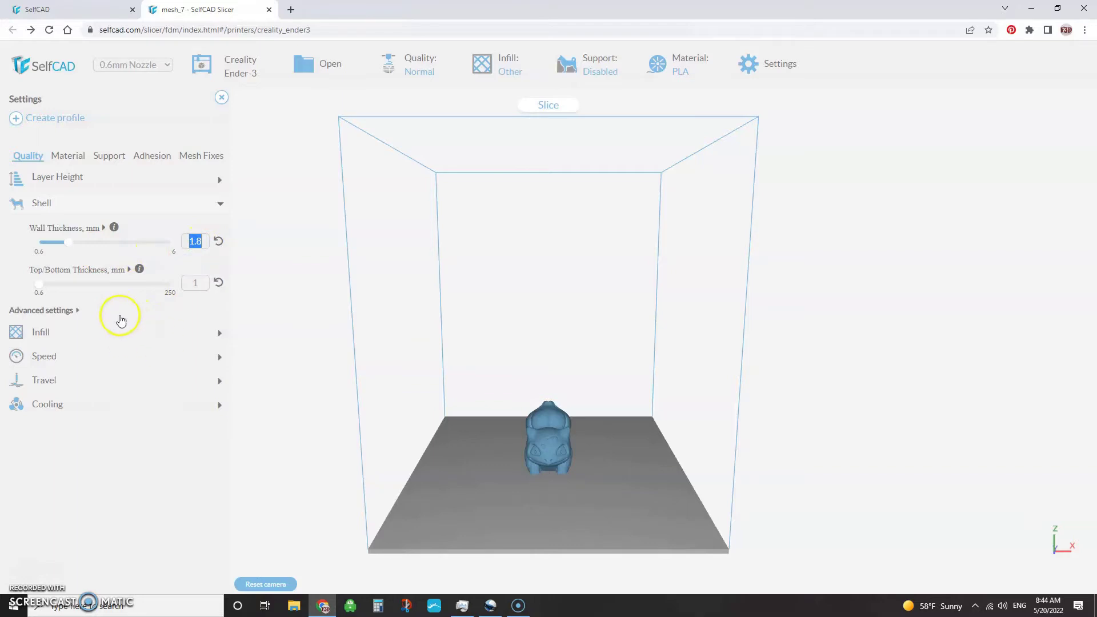
click(52, 311)
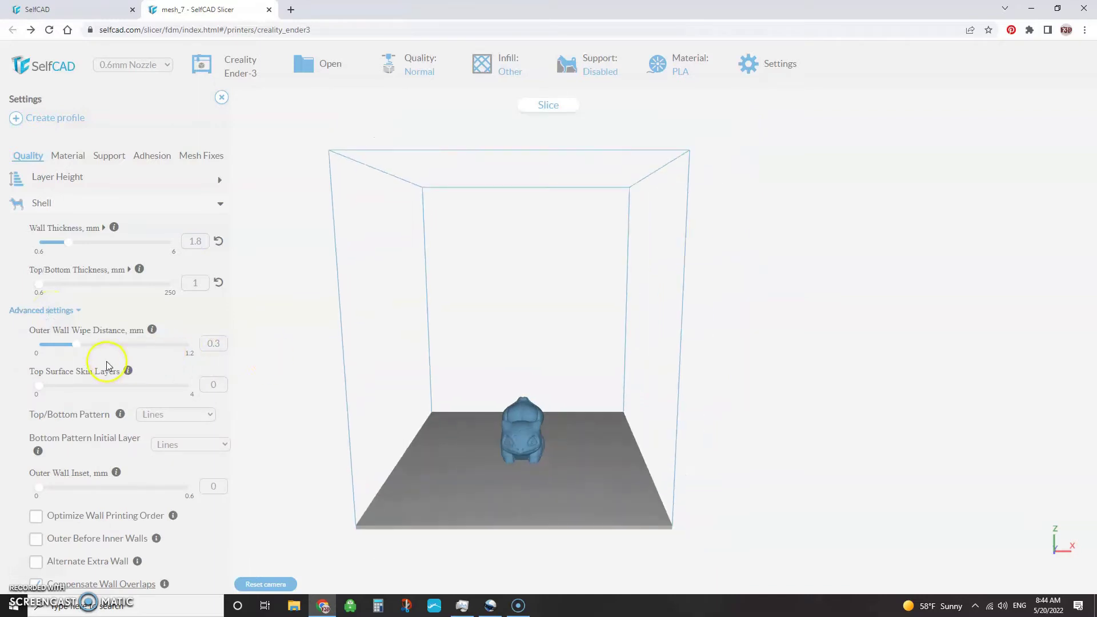
scroll(103, 362, down, 3)
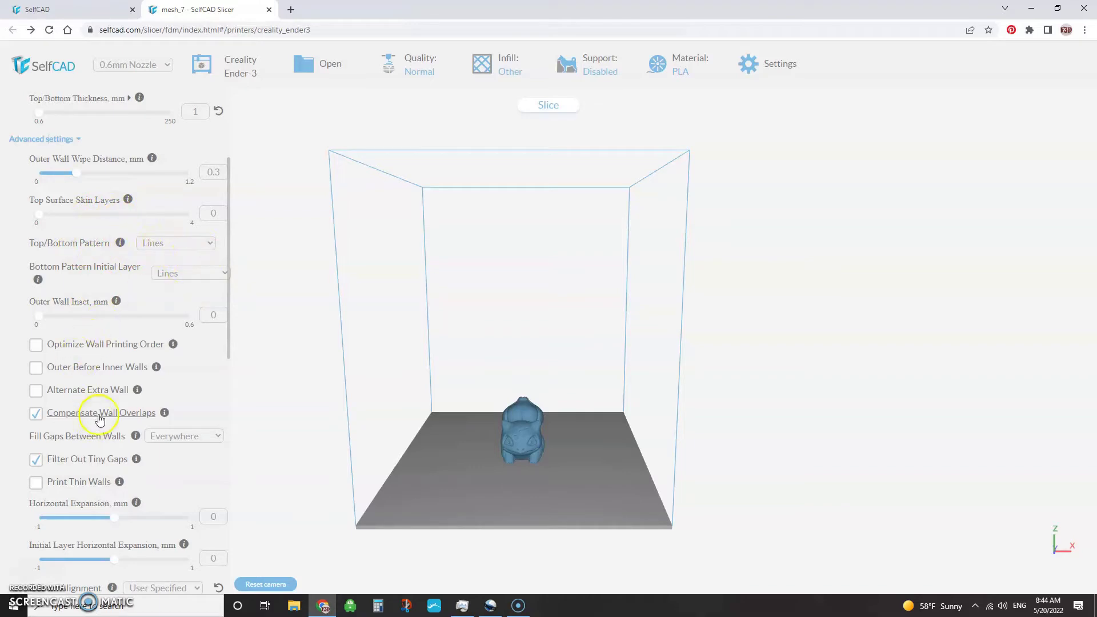
scroll(89, 407, down, 1)
scroll(71, 309, down, 1)
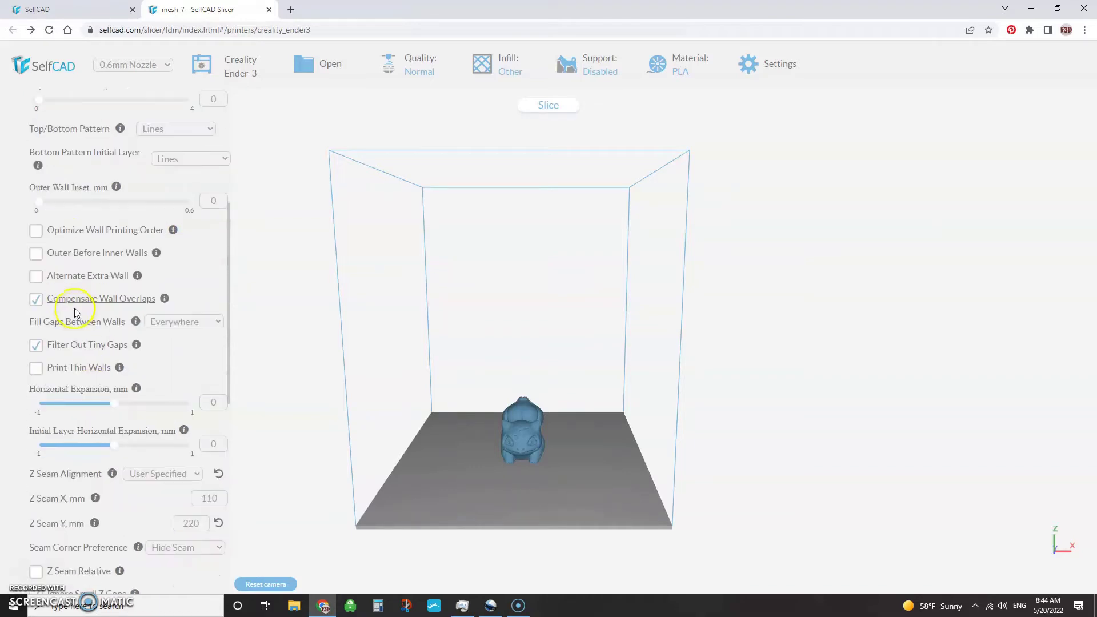
scroll(86, 343, down, 1)
scroll(87, 279, down, 1)
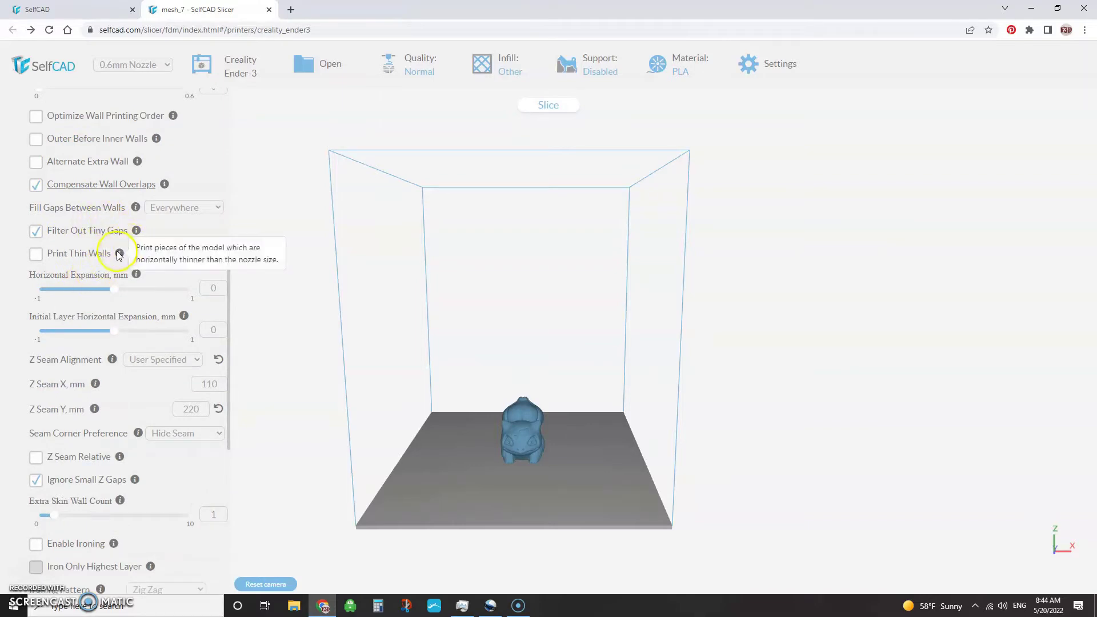
scroll(92, 249, down, 1)
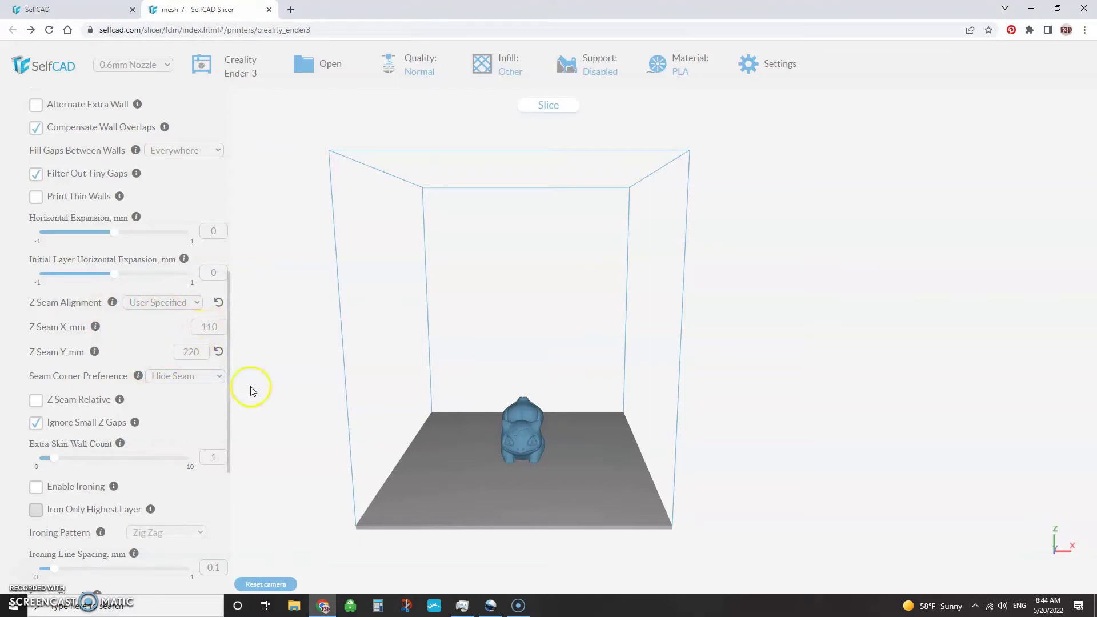
drag(615, 464, 629, 532)
drag(516, 333, 652, 514)
drag(490, 420, 505, 460)
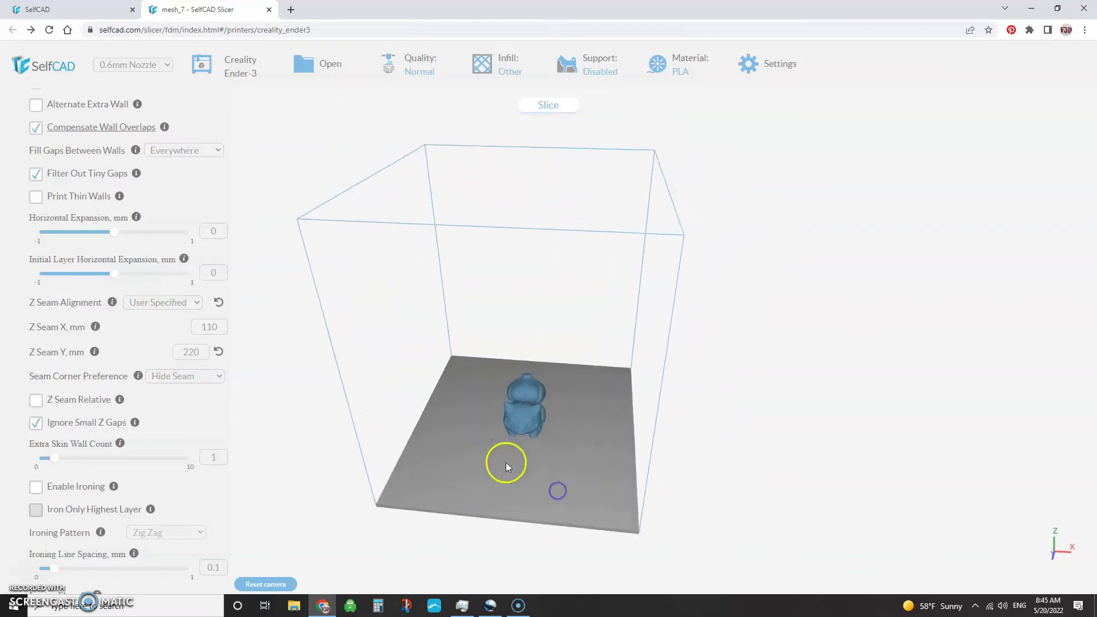
click(183, 378)
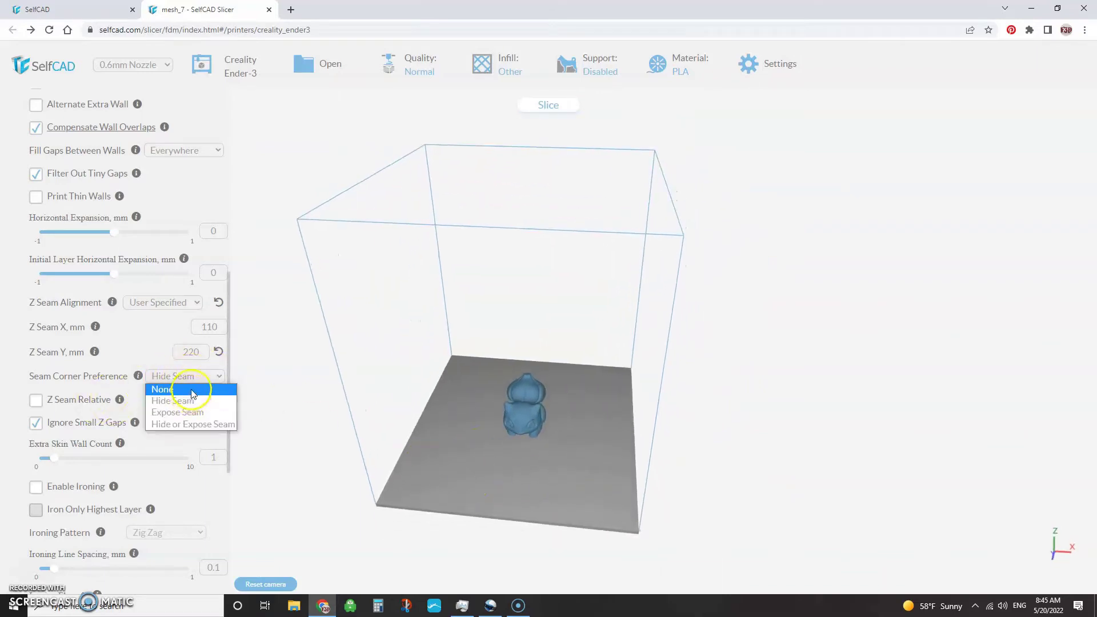
click(184, 410)
click(143, 351)
click(139, 376)
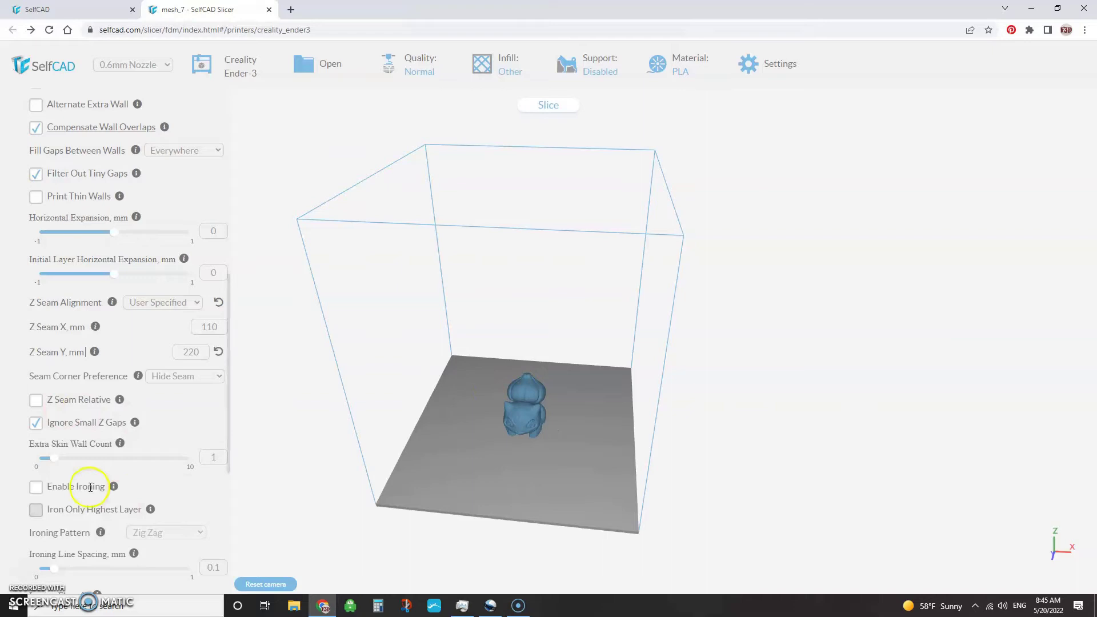
scroll(179, 403, down, 1)
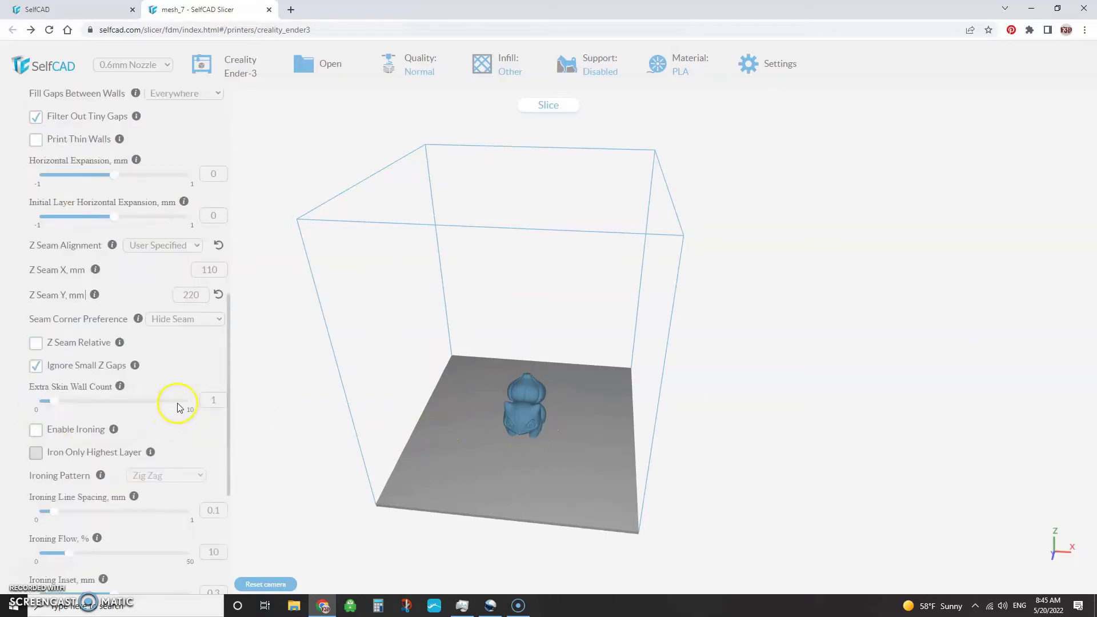
scroll(183, 460, down, 2)
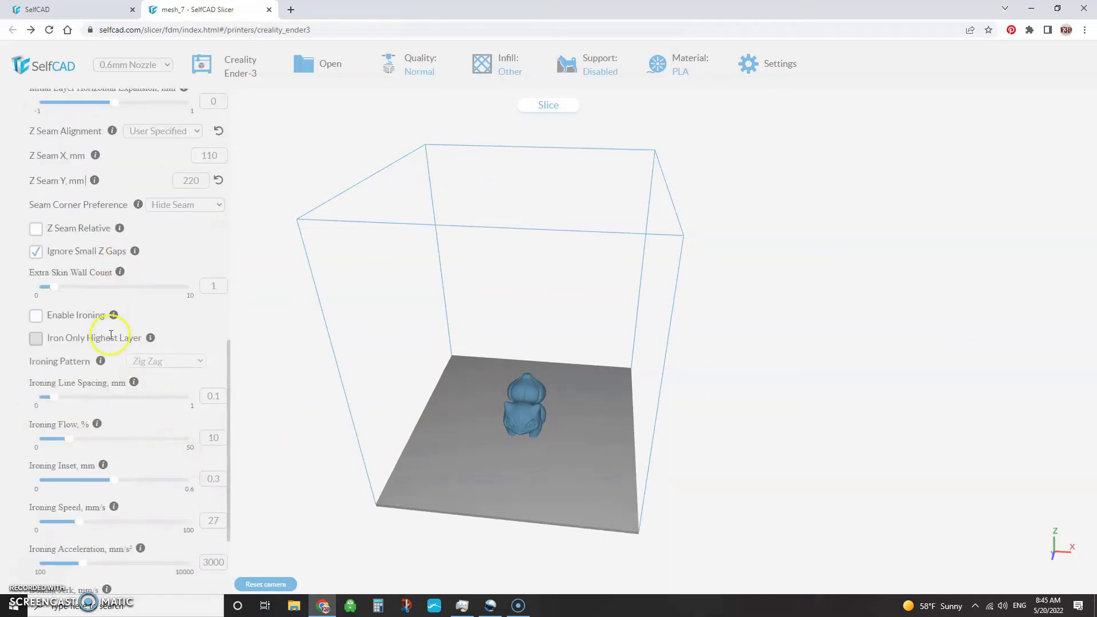
scroll(83, 382, down, 1)
scroll(84, 382, down, 1)
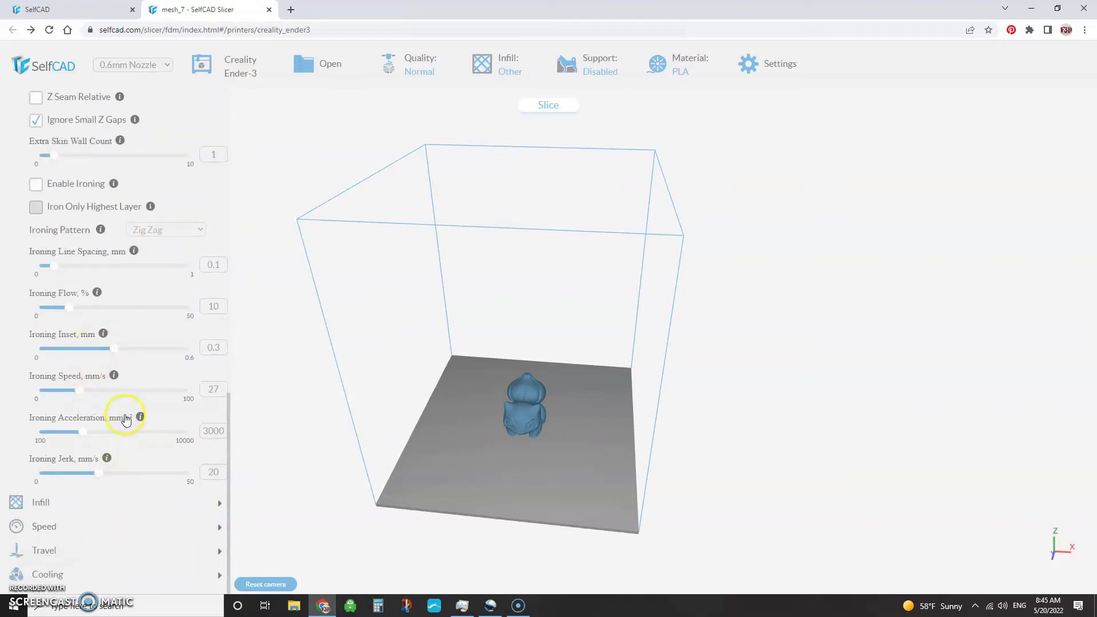
scroll(154, 451, up, 4)
scroll(165, 268, down, 4)
- Expand Infill with its advanced settings, then expand Speed showing 60 mm/s print speed
click(216, 502)
scroll(166, 487, down, 1)
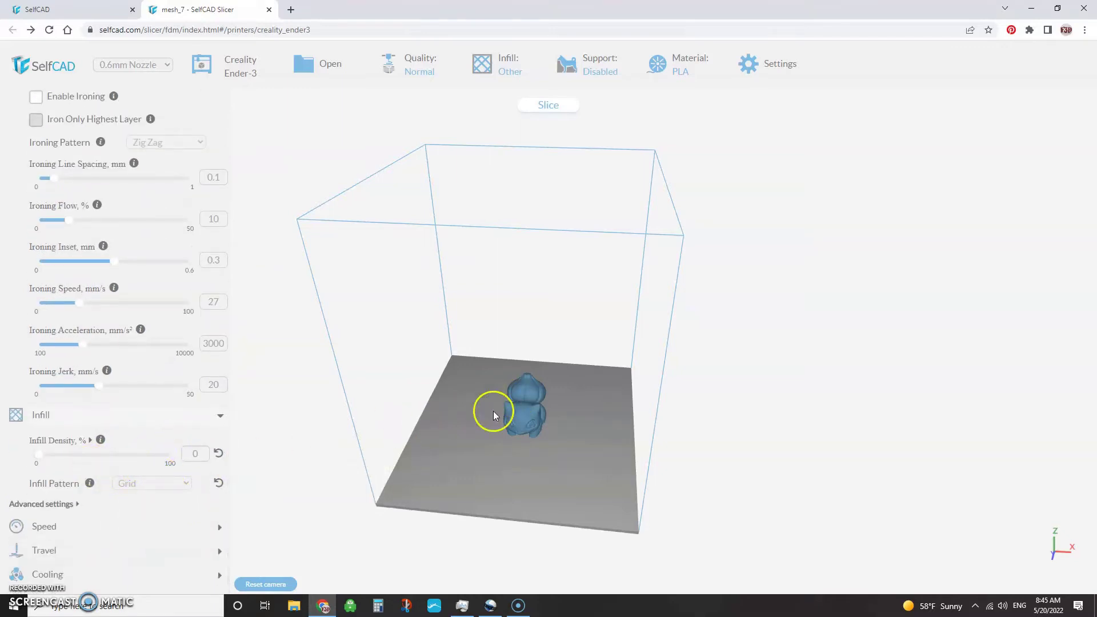
scroll(513, 452, up, 3)
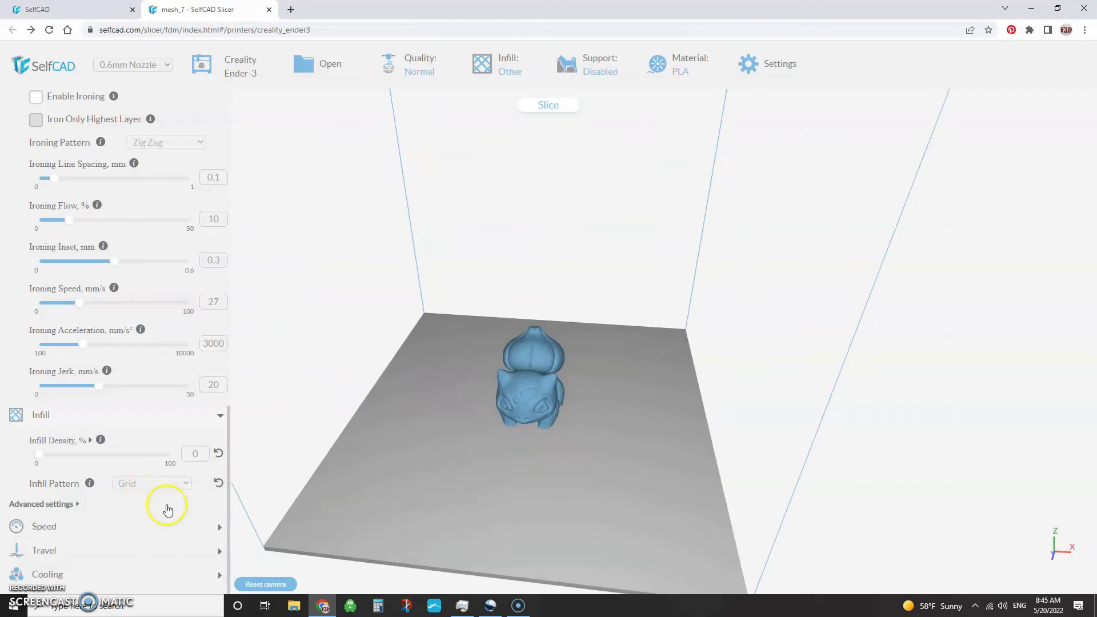
click(59, 505)
scroll(109, 491, down, 4)
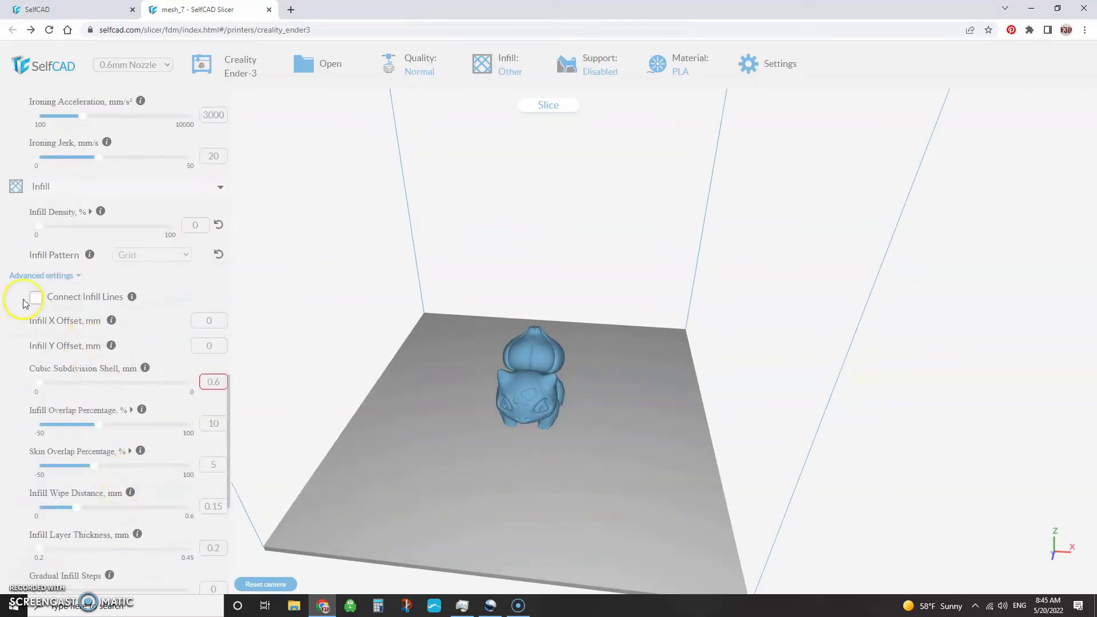
scroll(86, 425, down, 4)
scroll(89, 411, down, 2)
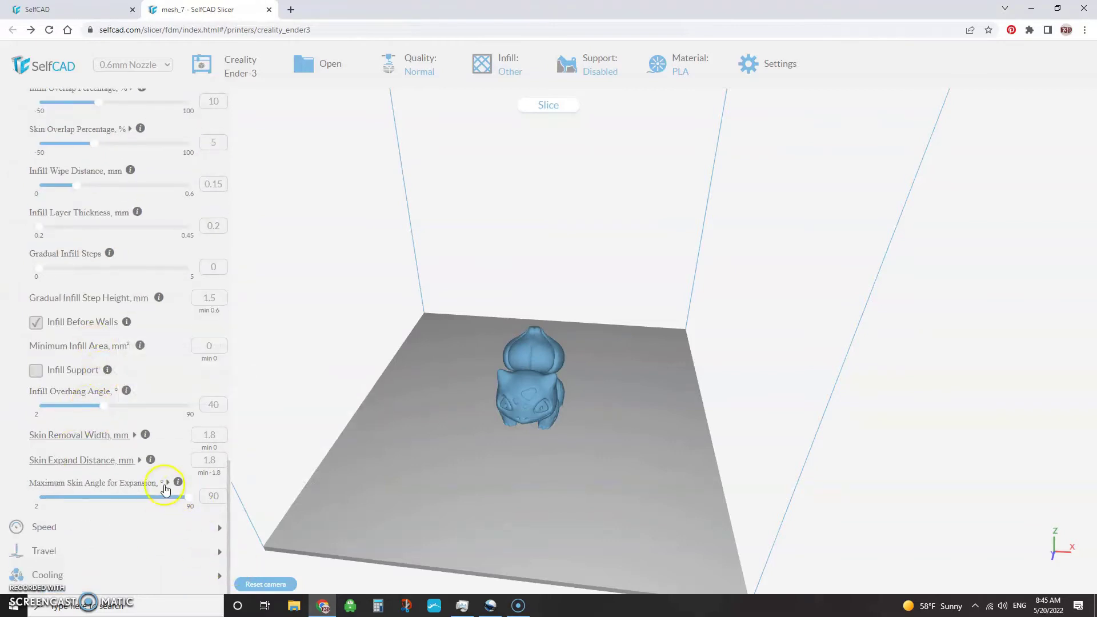
click(217, 530)
scroll(164, 482, down, 6)
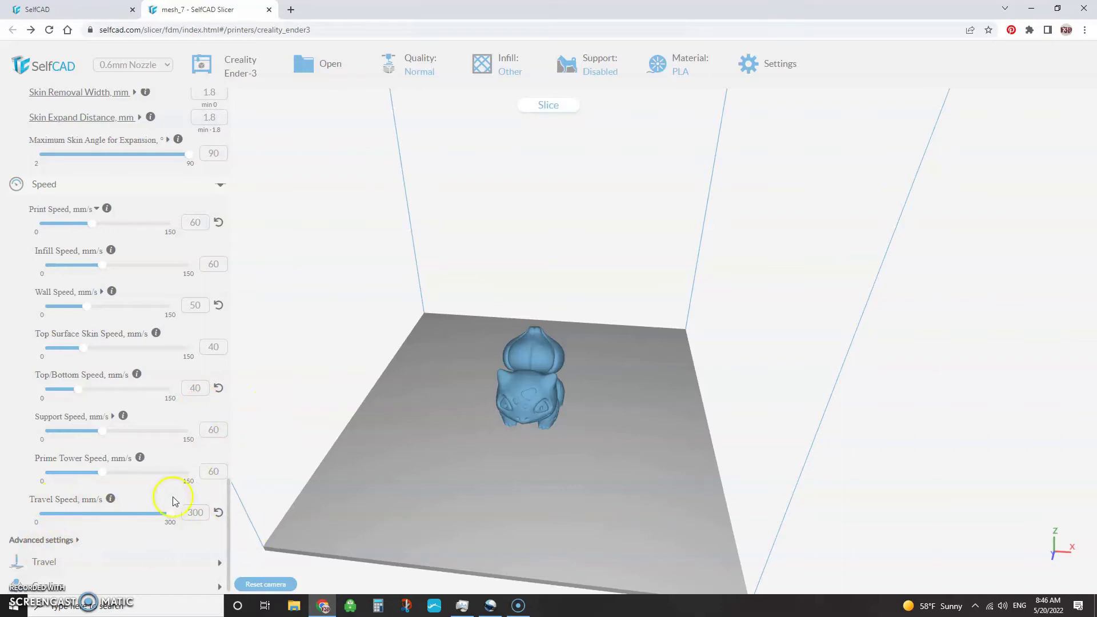
- Show advanced speed settings, then expand Travel with Combing Mode set to Not in Skin
scroll(166, 497, down, 1)
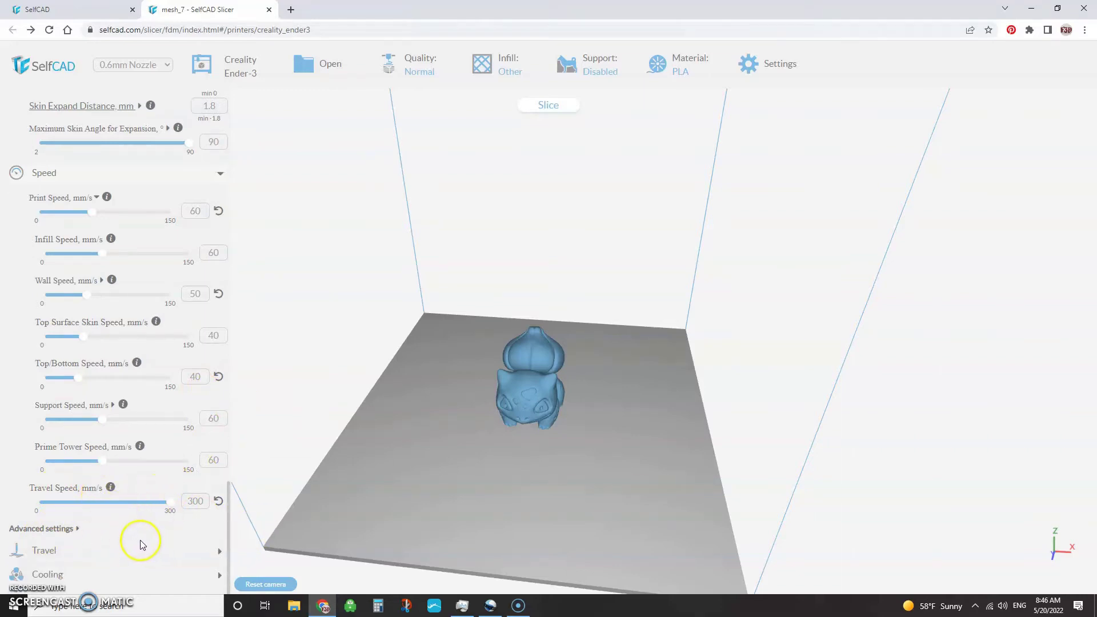
click(46, 528)
scroll(97, 503, down, 4)
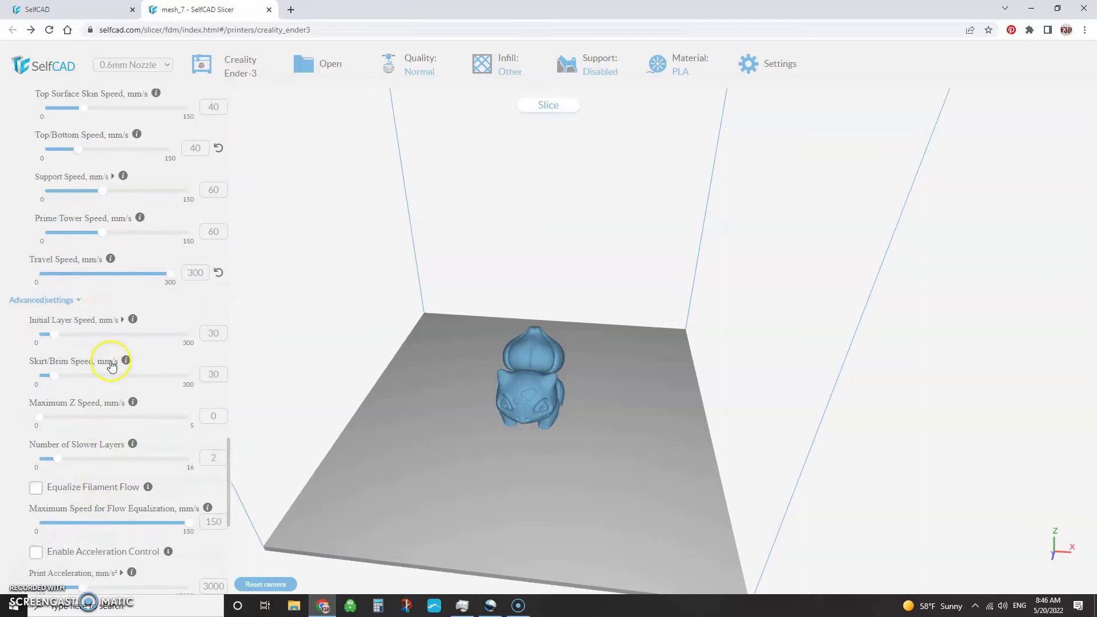
scroll(143, 349, down, 1)
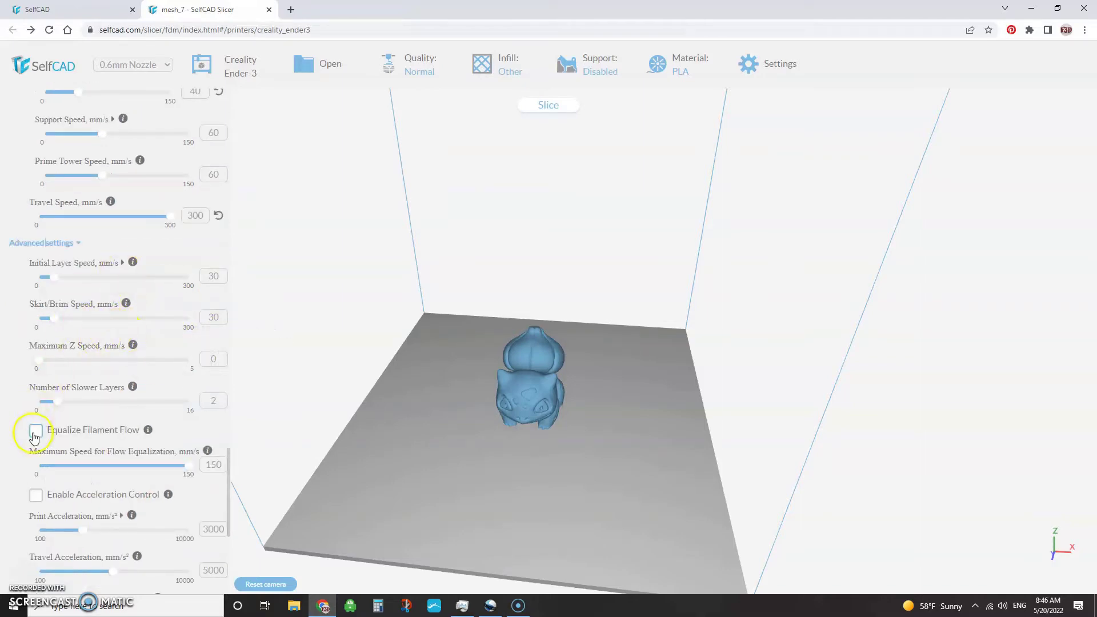
scroll(122, 421, down, 2)
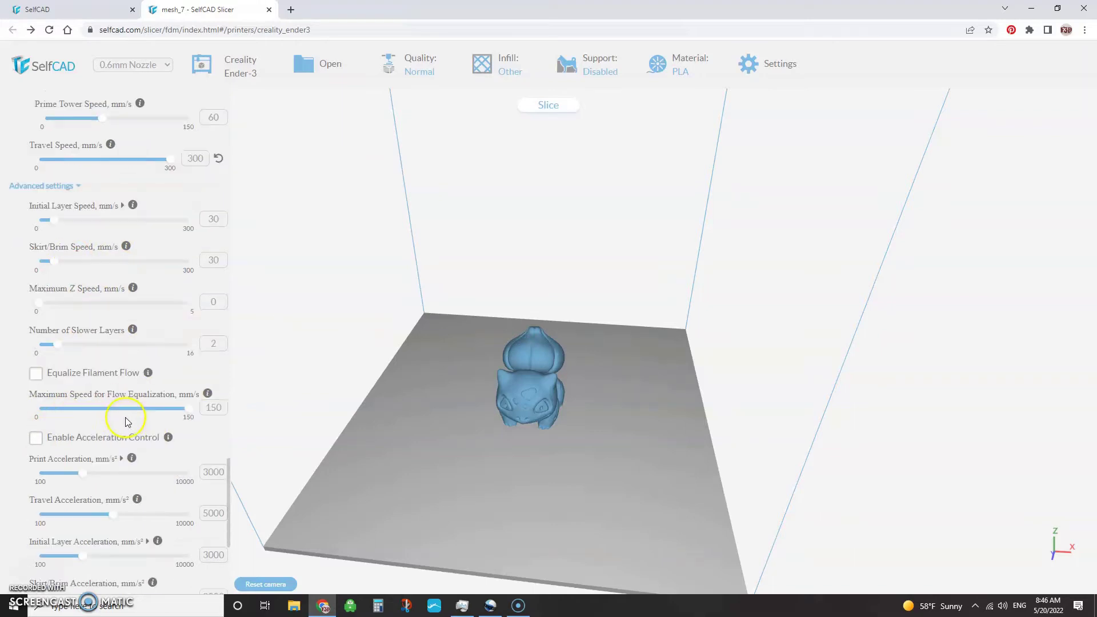
scroll(140, 382, down, 1)
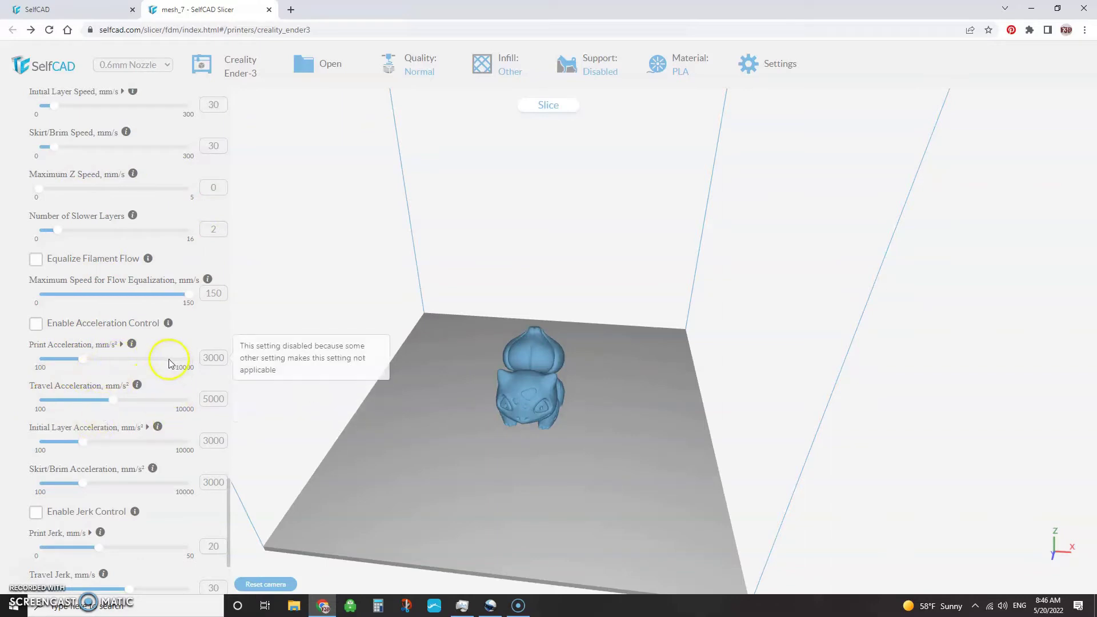
scroll(119, 353, down, 1)
scroll(119, 353, down, 1)
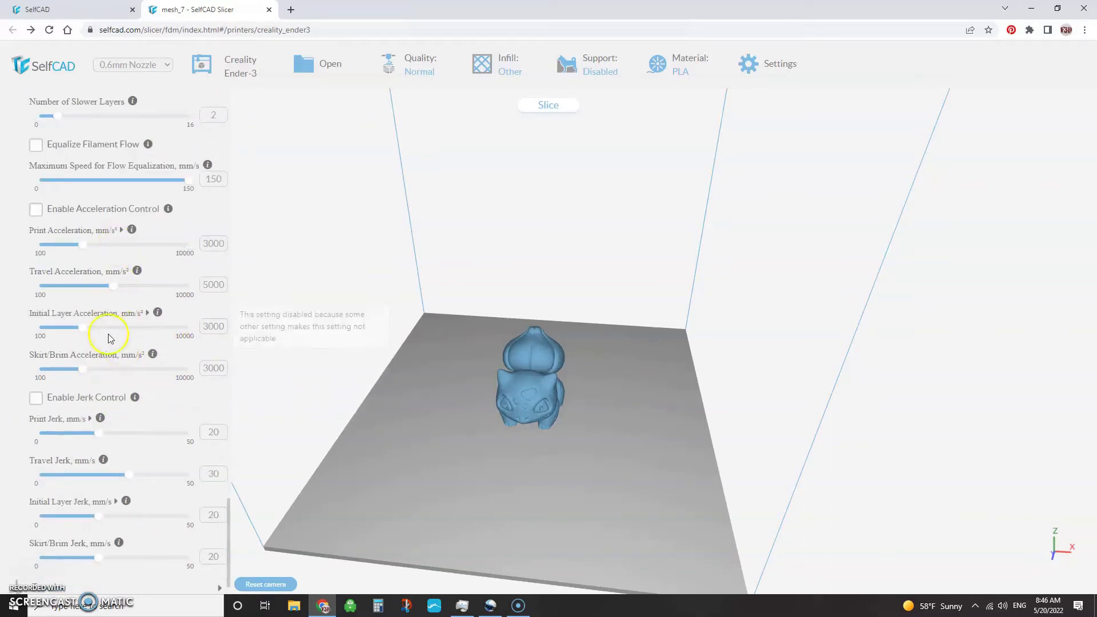
scroll(97, 326, down, 1)
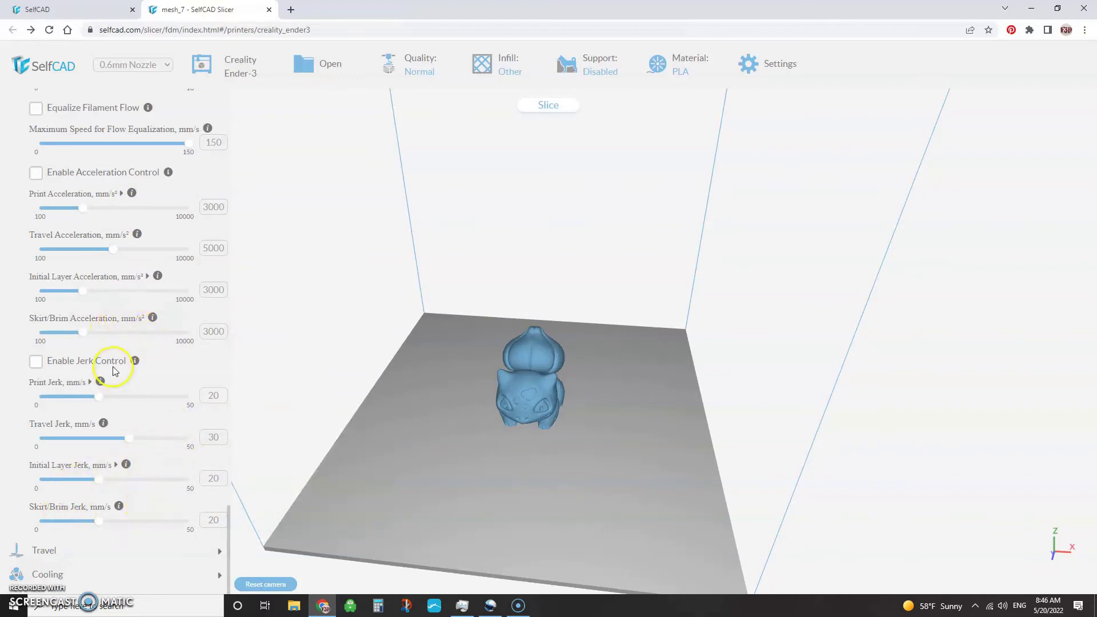
click(218, 552)
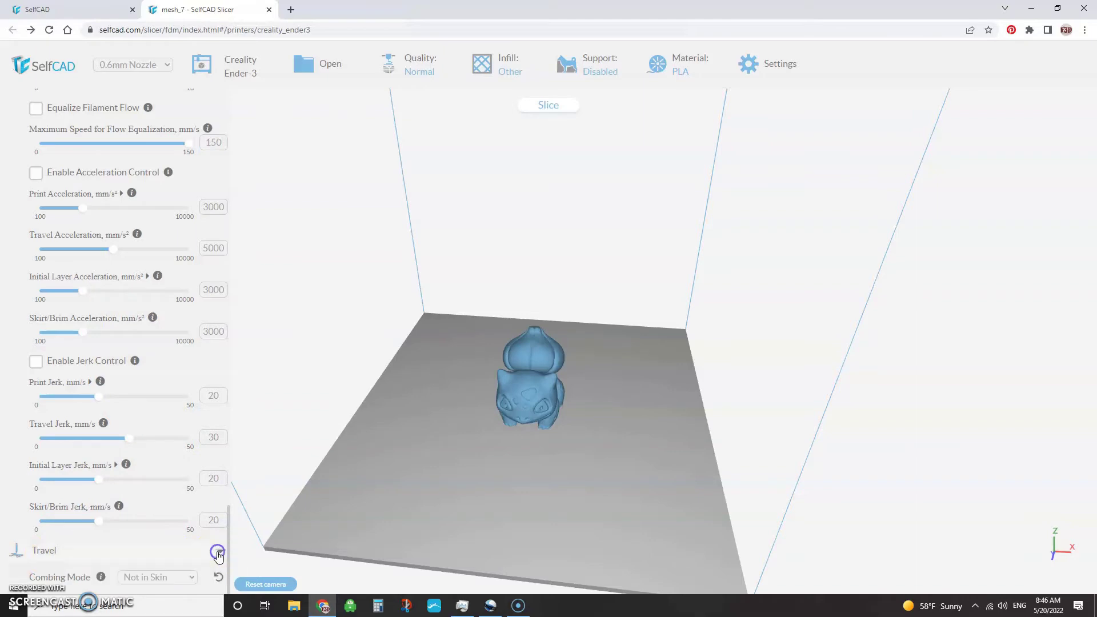
scroll(183, 463, down, 6)
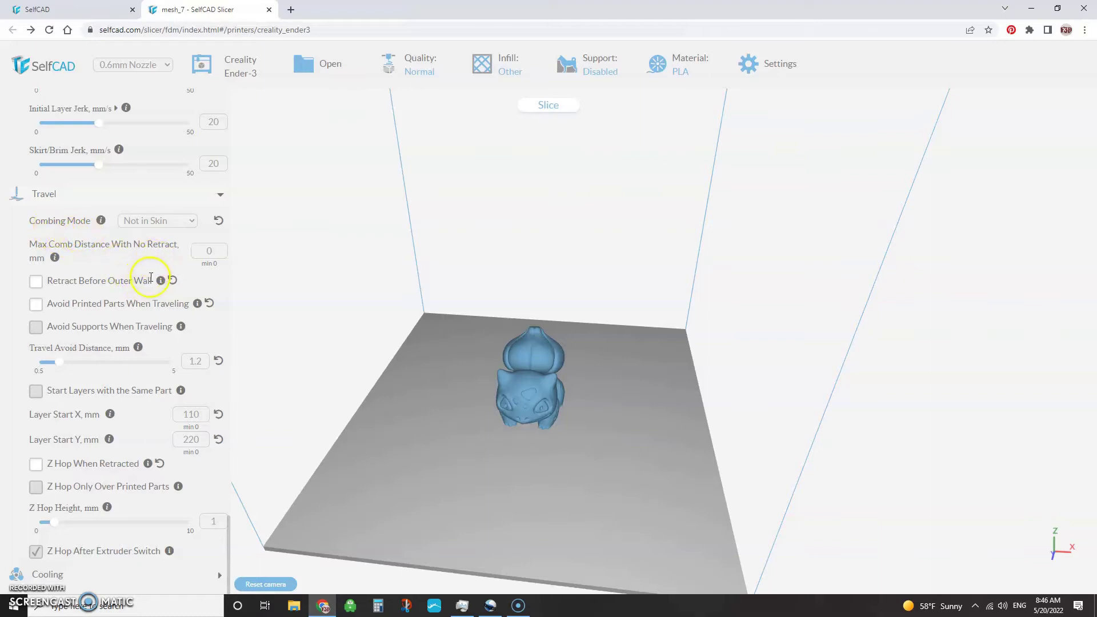
click(178, 227)
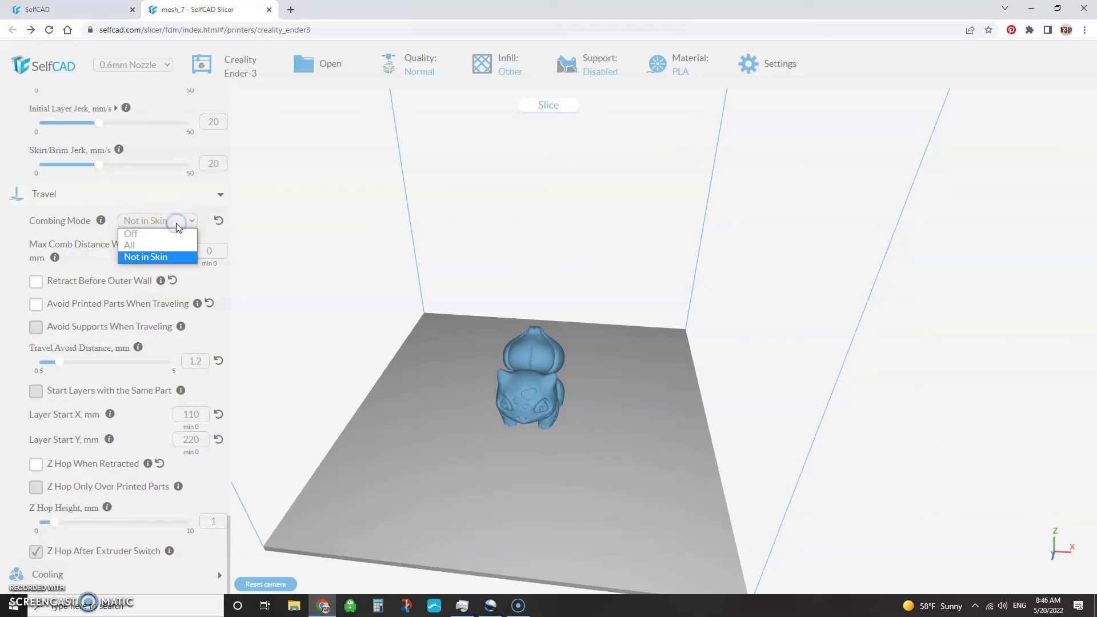
click(178, 227)
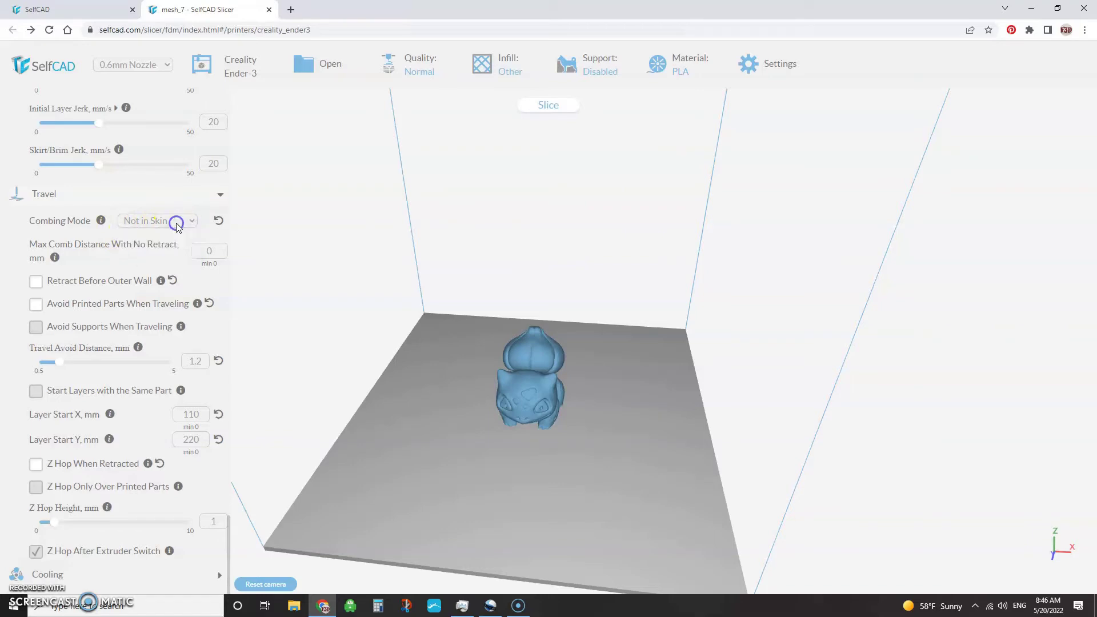
- Expand Cooling and its advanced options, showing 100% fan speed and 0% initial fan speed
click(218, 582)
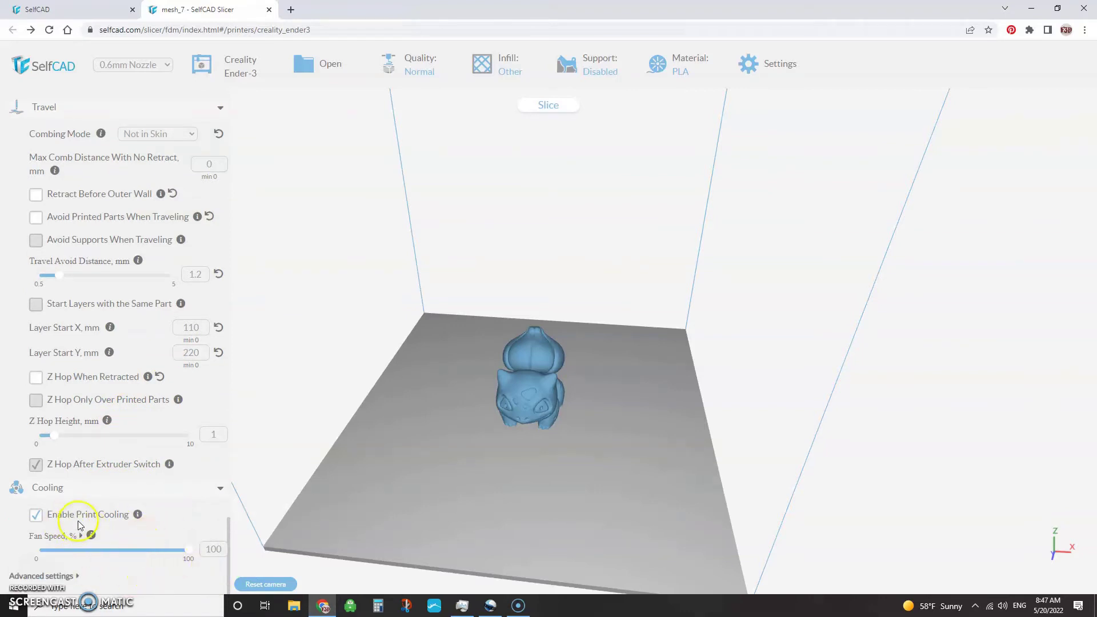
click(73, 578)
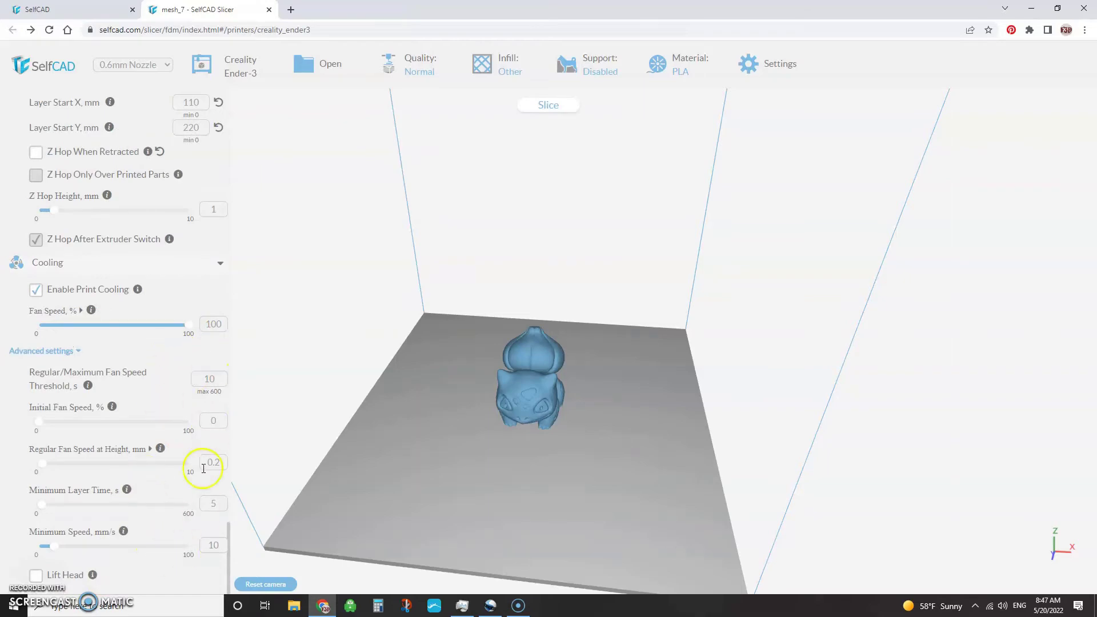
scroll(179, 416, up, 12)
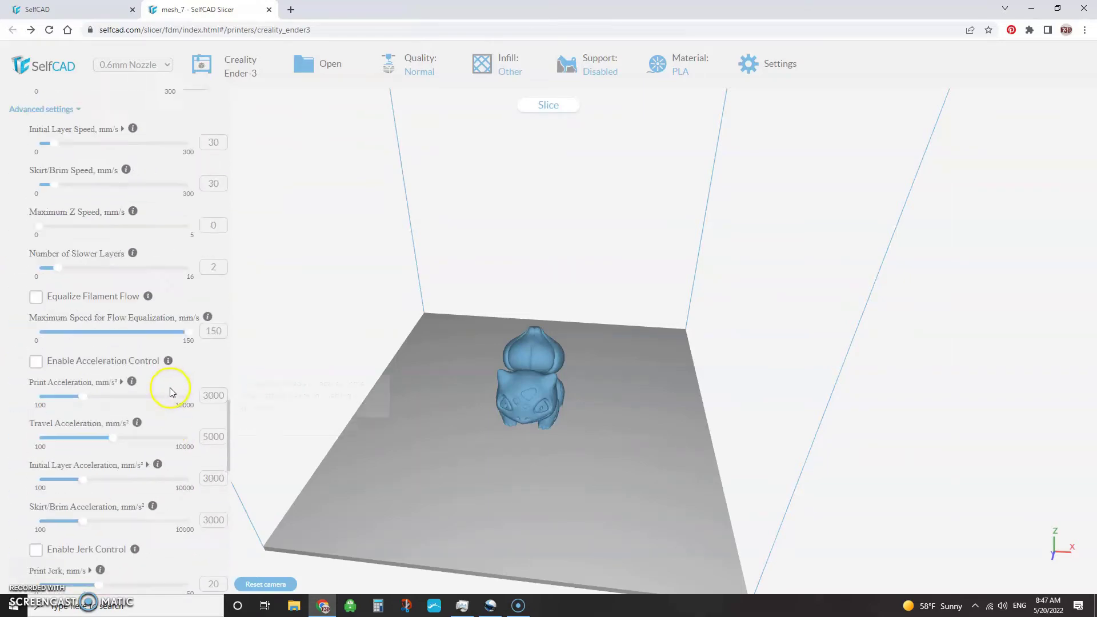
scroll(169, 391, up, 12)
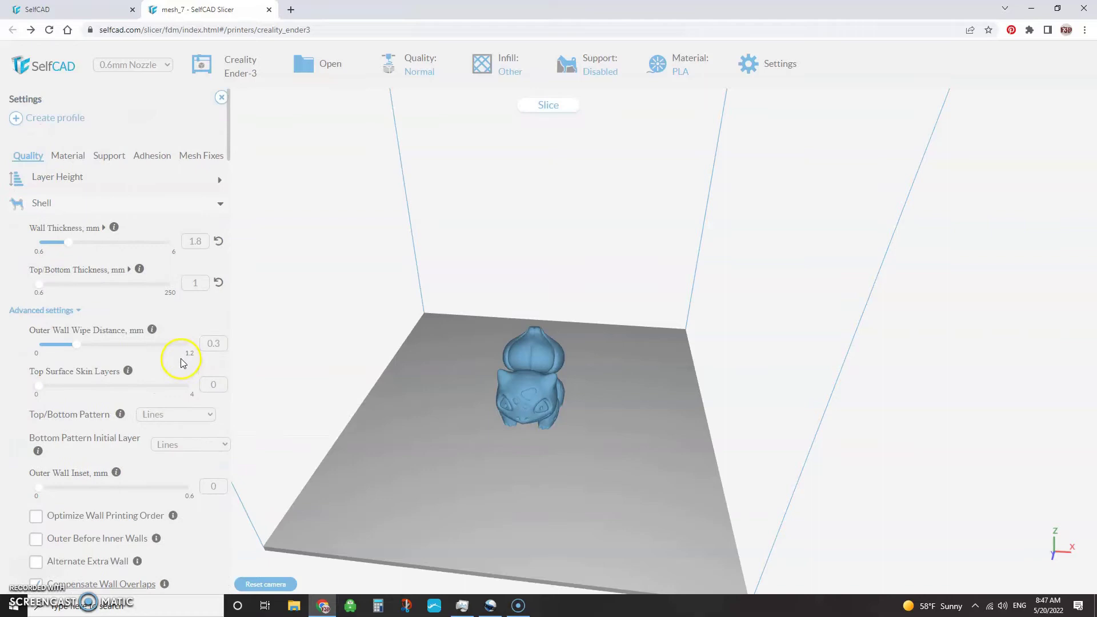
- Show advanced Material settings: 200 °C printing, 50 °C build plate, 102% flow, 5 mm retraction
click(69, 155)
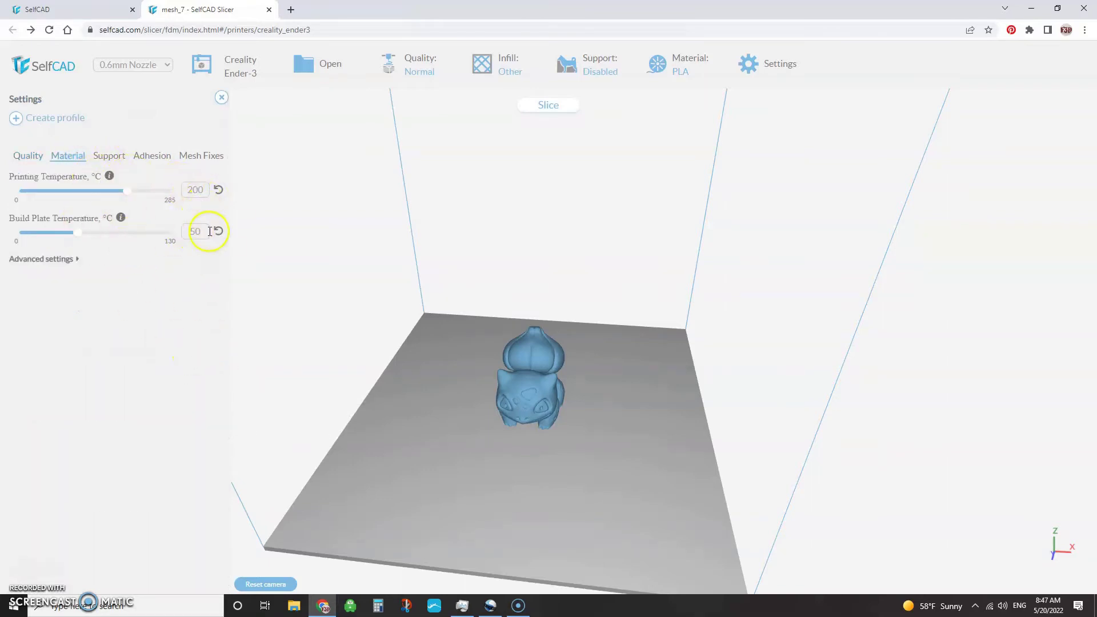
click(49, 260)
scroll(151, 375, down, 1)
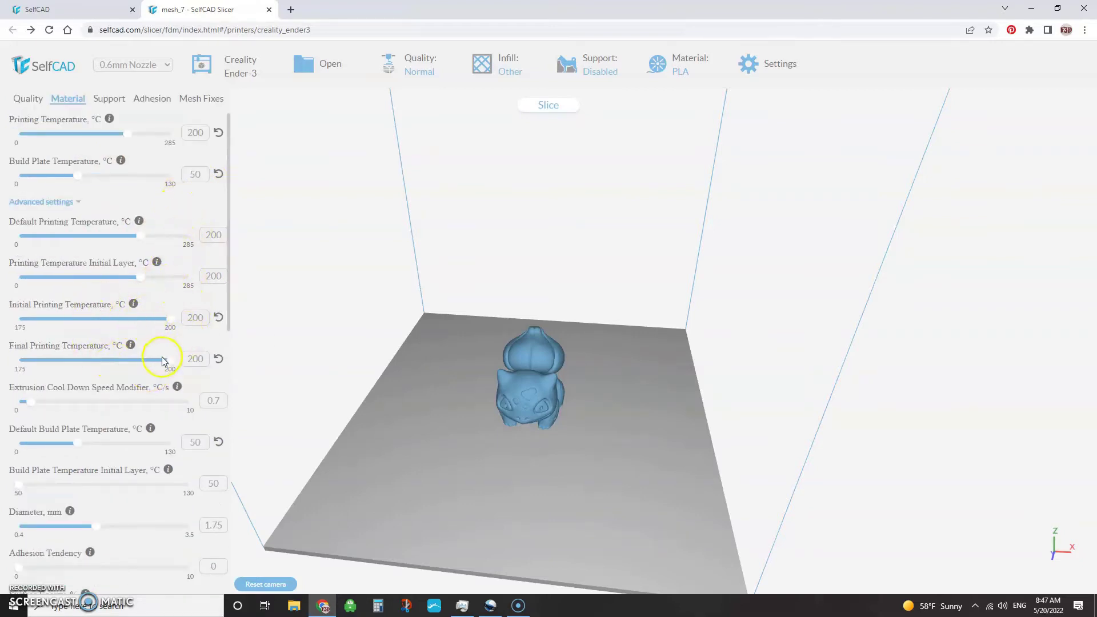
scroll(152, 367, down, 1)
scroll(151, 370, down, 1)
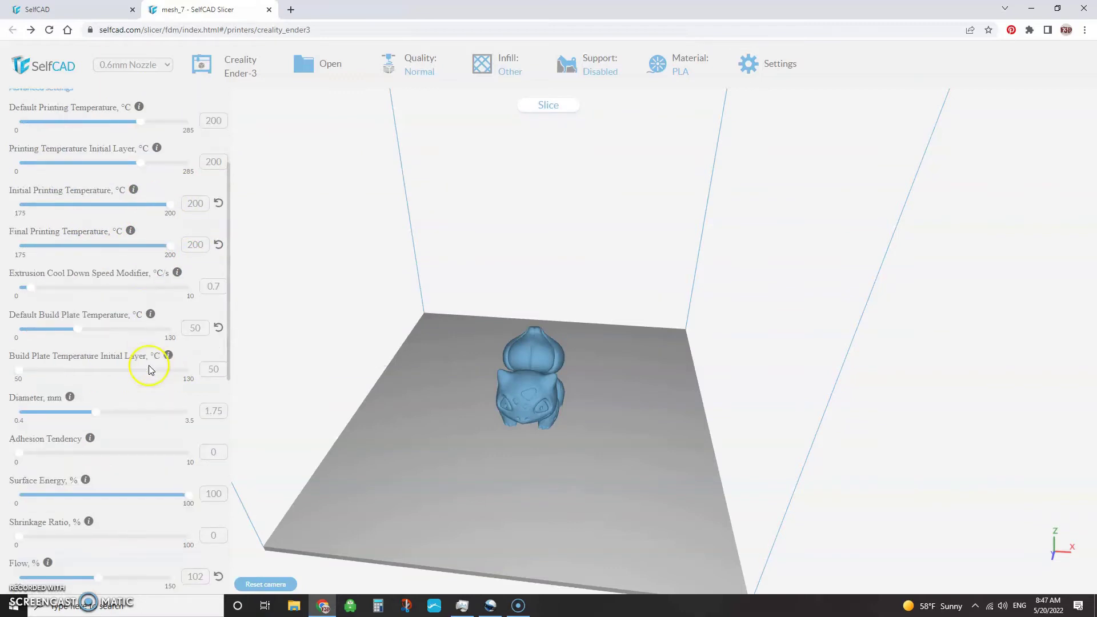
scroll(144, 394, down, 3)
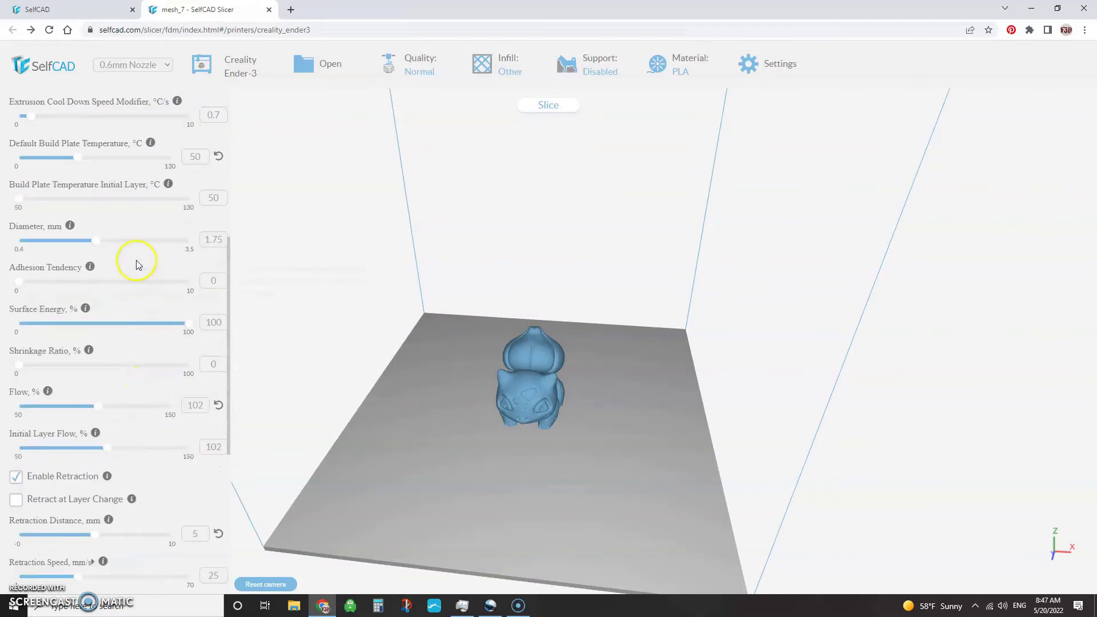
scroll(140, 260, down, 2)
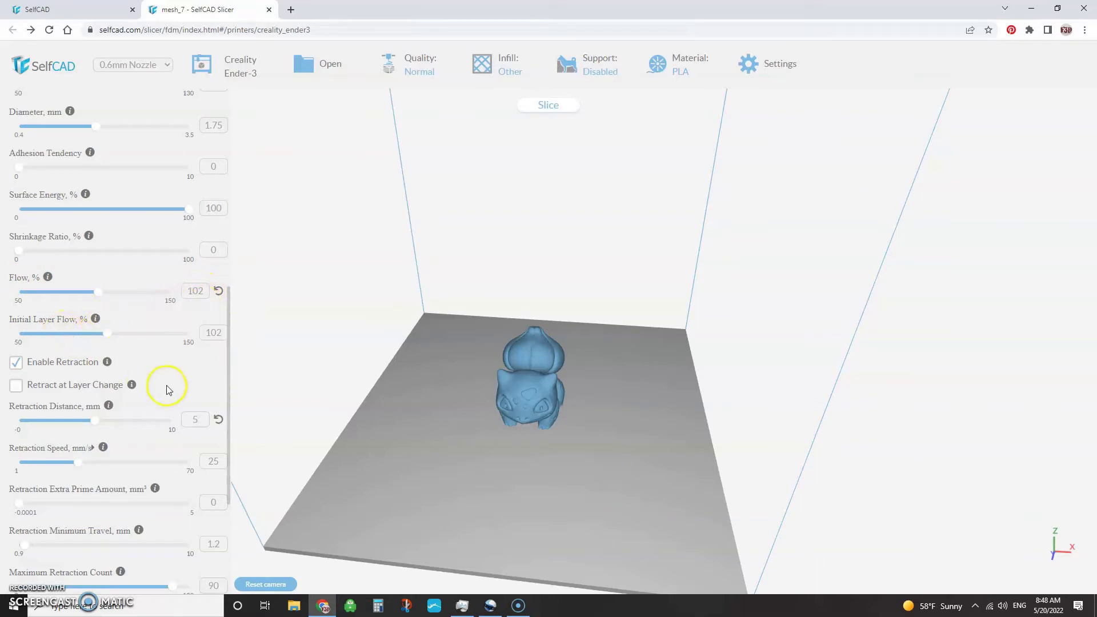
scroll(95, 353, down, 1)
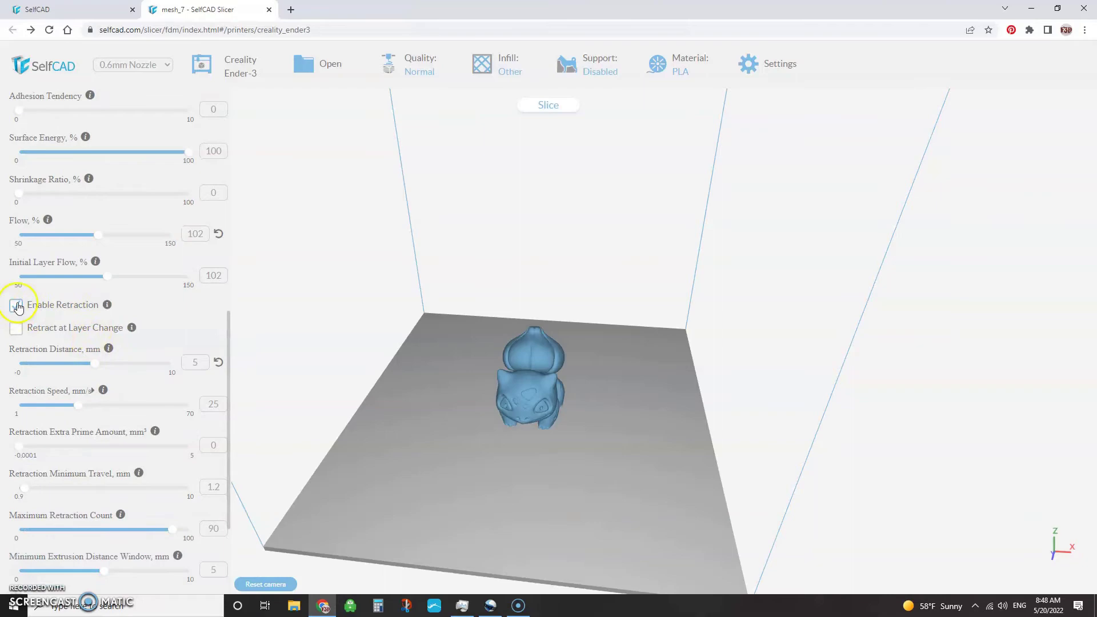
scroll(90, 349, down, 2)
scroll(91, 320, down, 1)
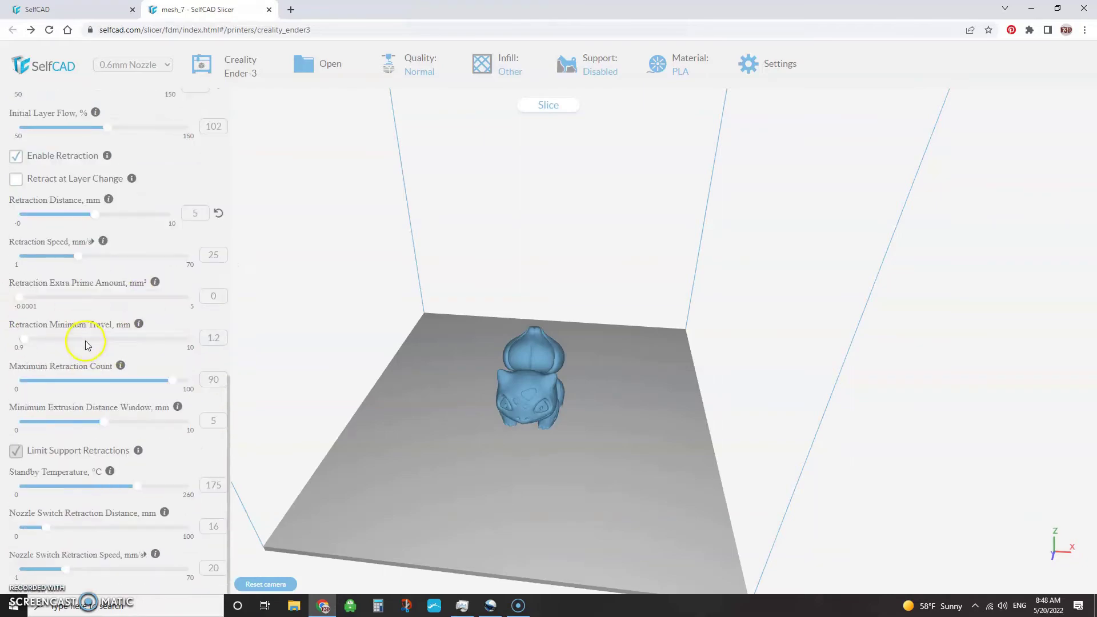
scroll(143, 371, up, 13)
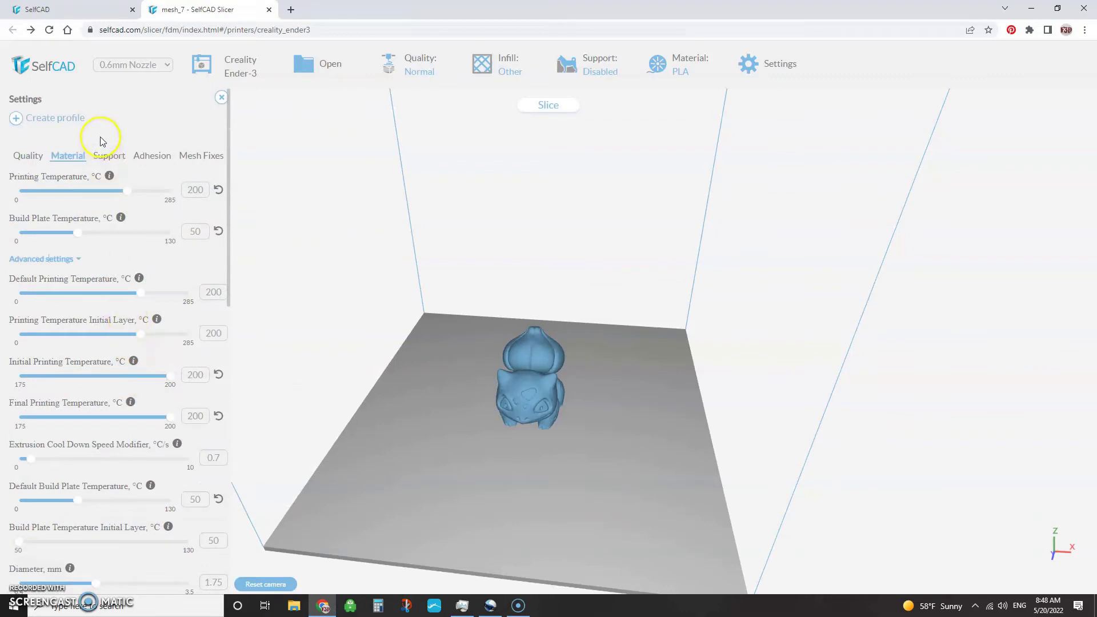
- Review advanced Support settings with support off, then open Adhesion showing Skirt type
click(30, 156)
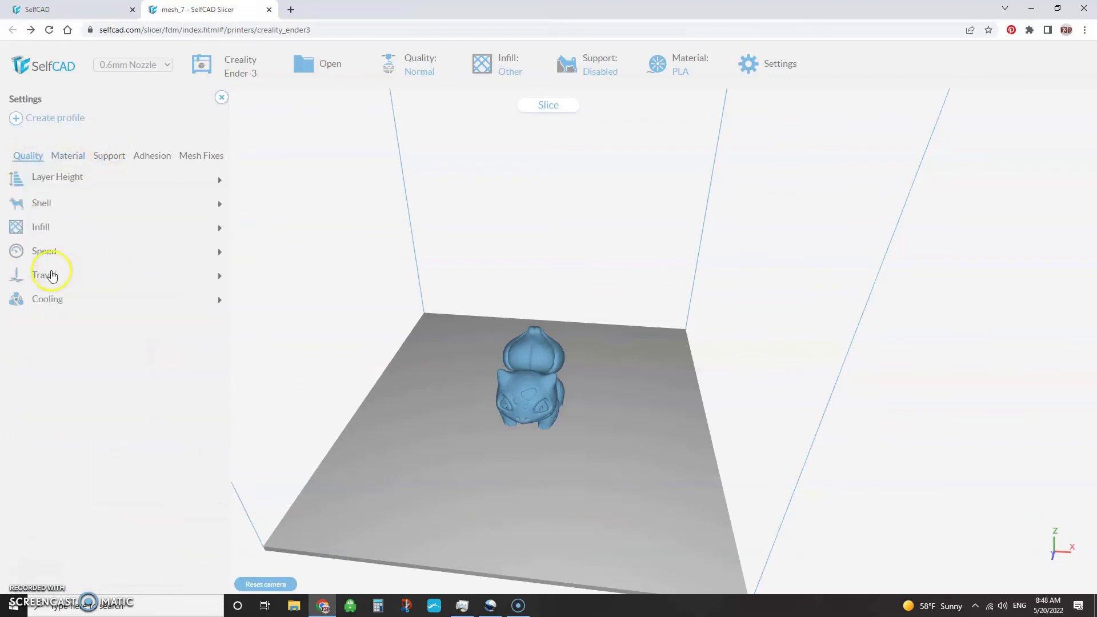
click(109, 155)
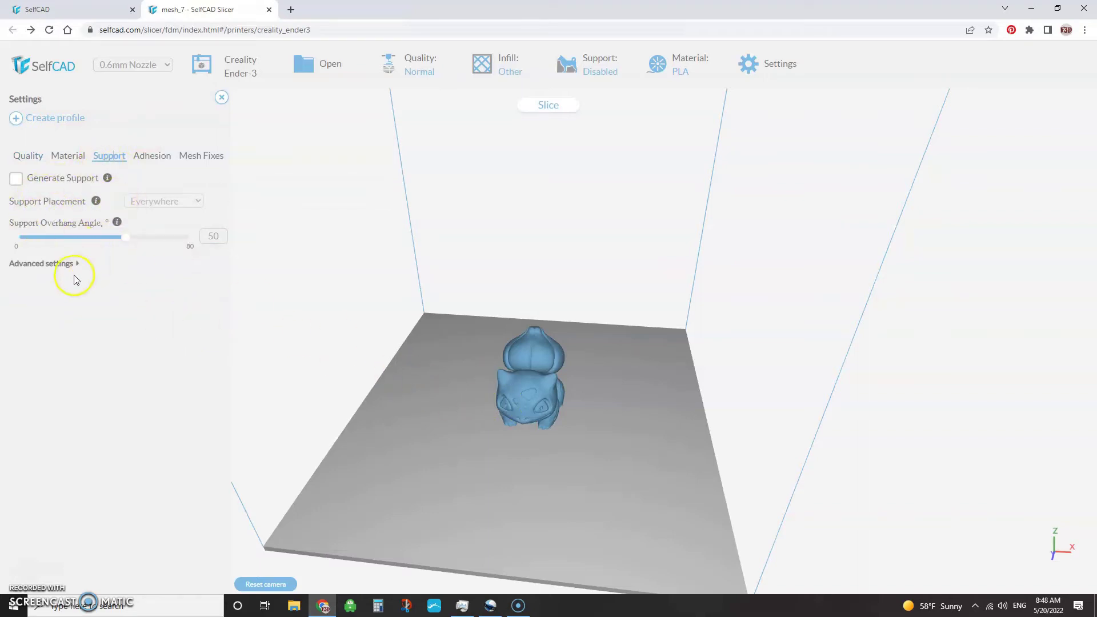
click(57, 262)
scroll(146, 300, down, 2)
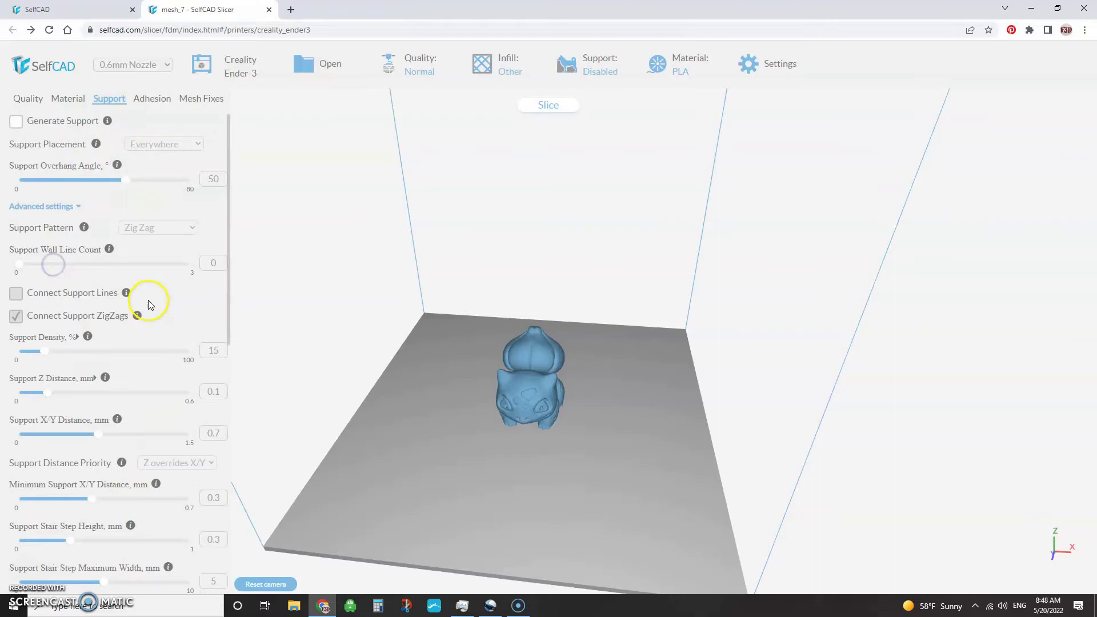
scroll(123, 350, down, 9)
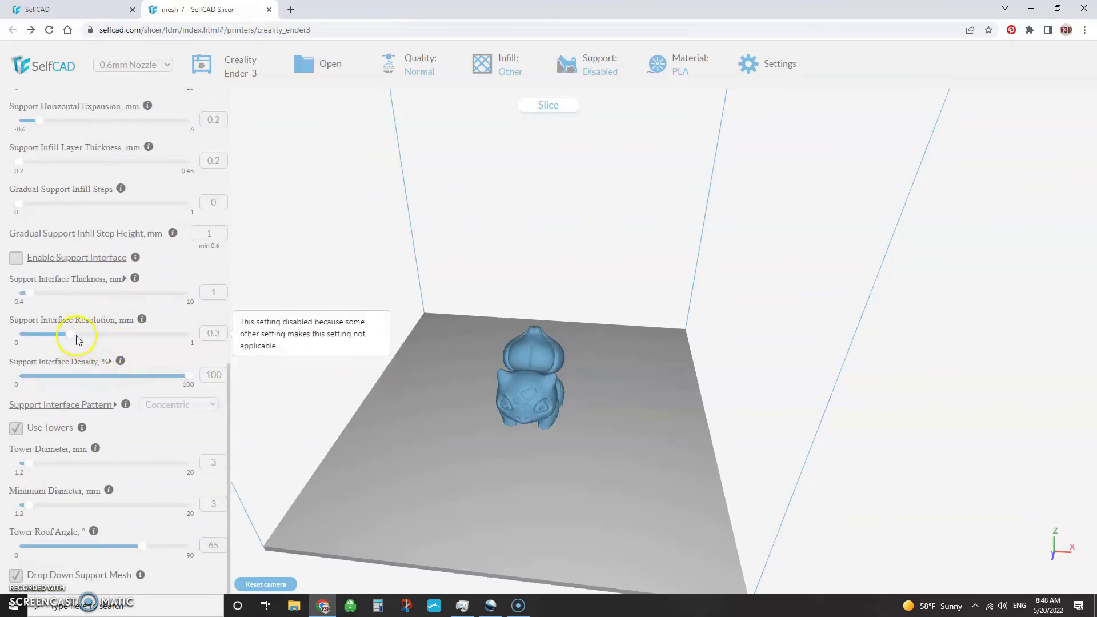
scroll(83, 328, up, 9)
scroll(79, 339, up, 3)
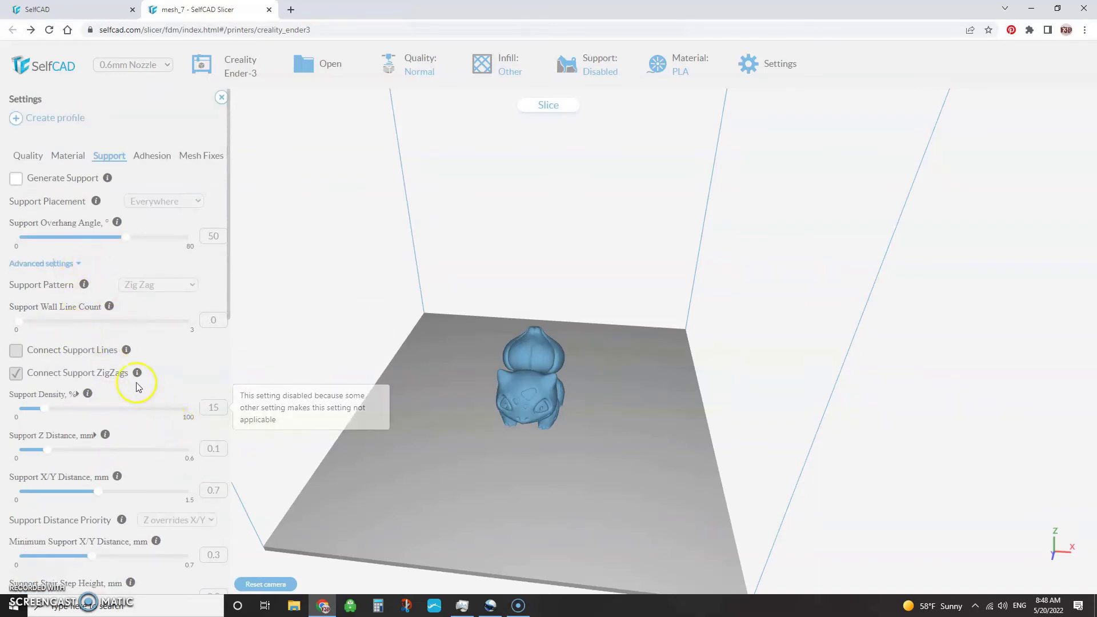
scroll(97, 351, down, 4)
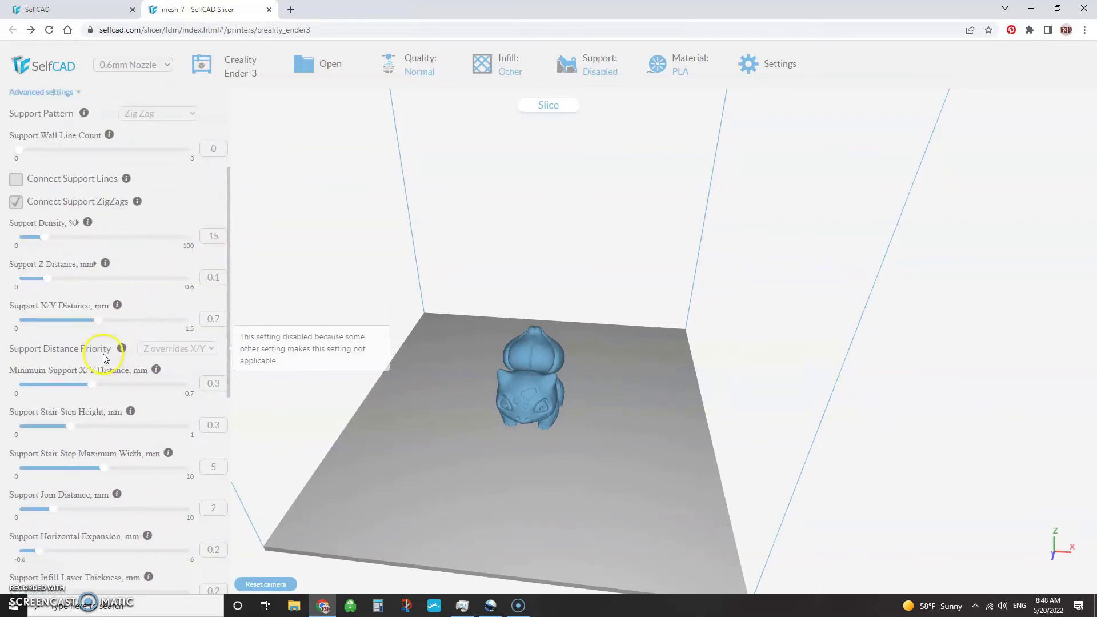
scroll(95, 354, up, 4)
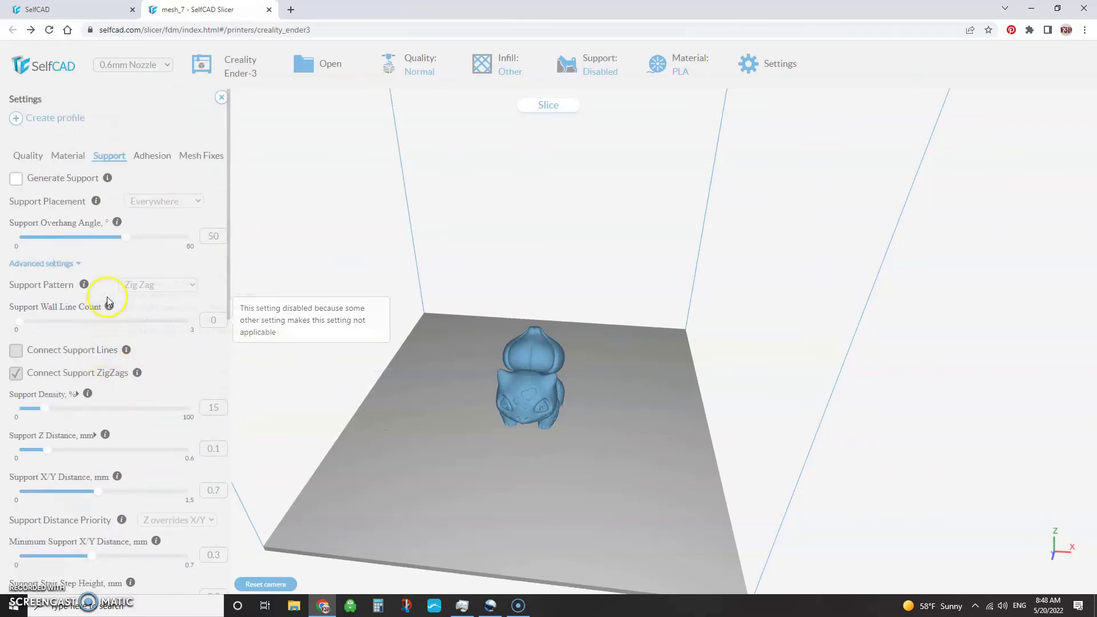
click(154, 156)
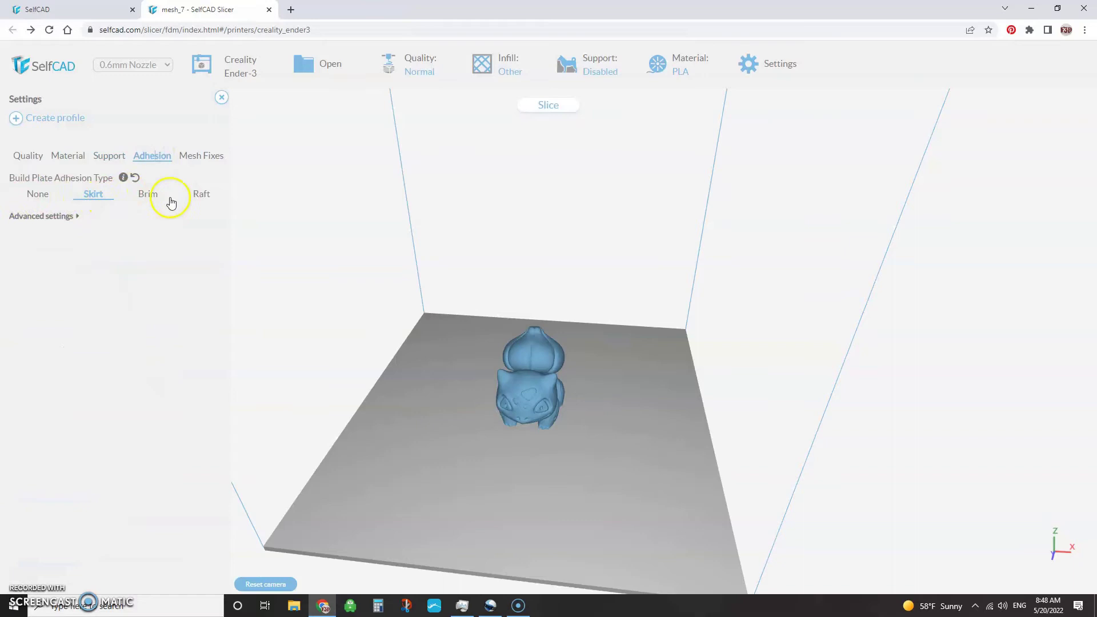
- Expand advanced skirt settings, then open Mesh Fixes with Union Overlapping Volumes and 0.15 mm overlap
click(43, 216)
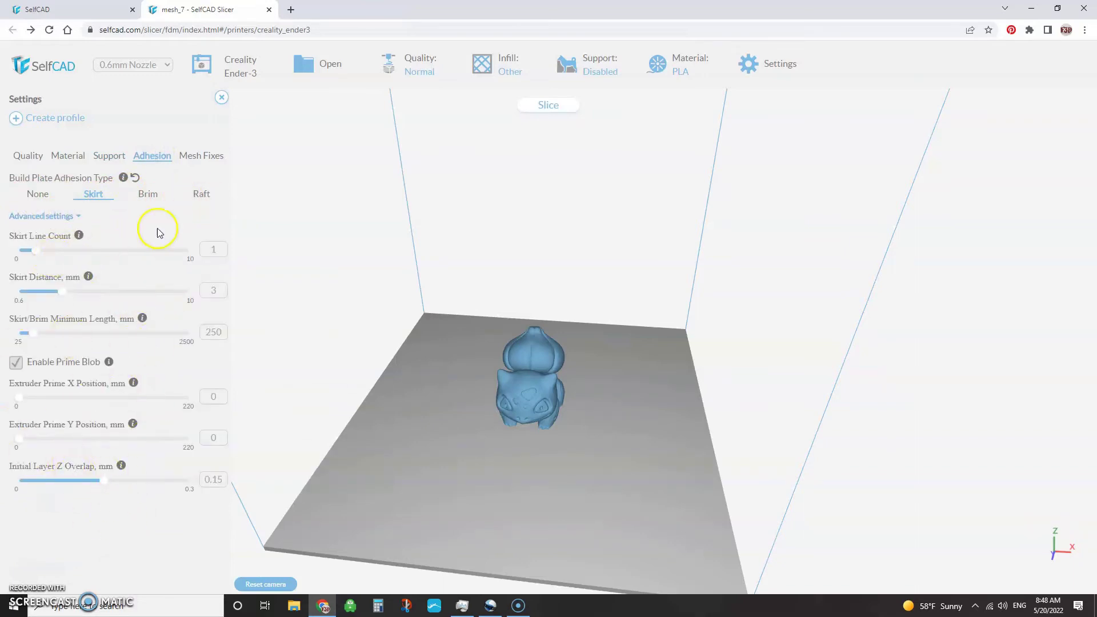
click(195, 159)
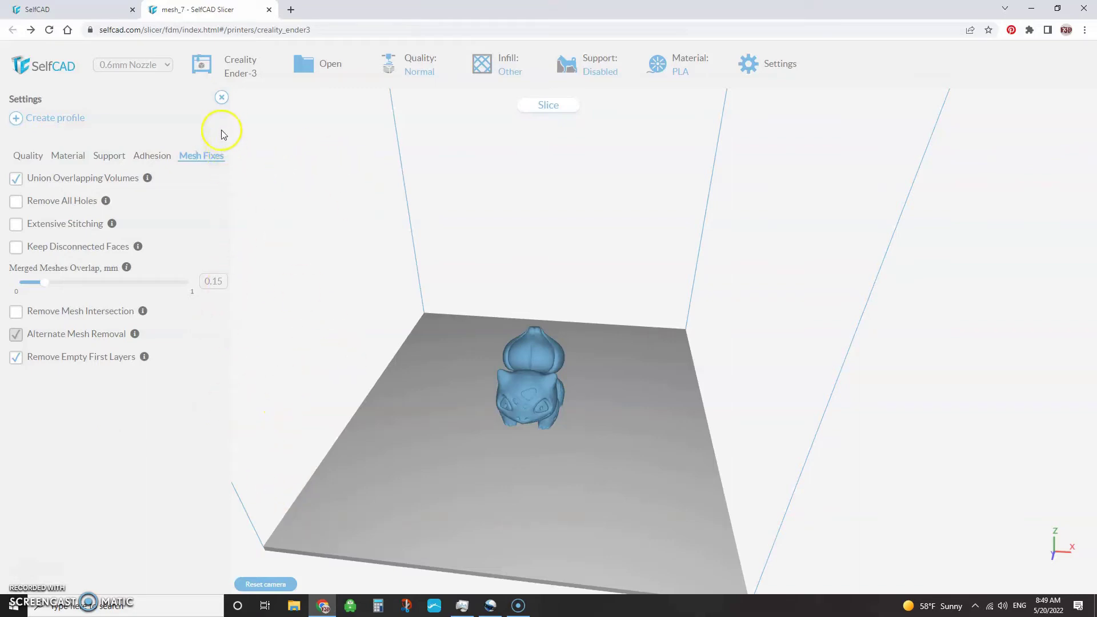
- Slice the Bulbasaur (29:56, 5.9 m filament), orbit it, and rewind the preview to an empty bed
click(222, 98)
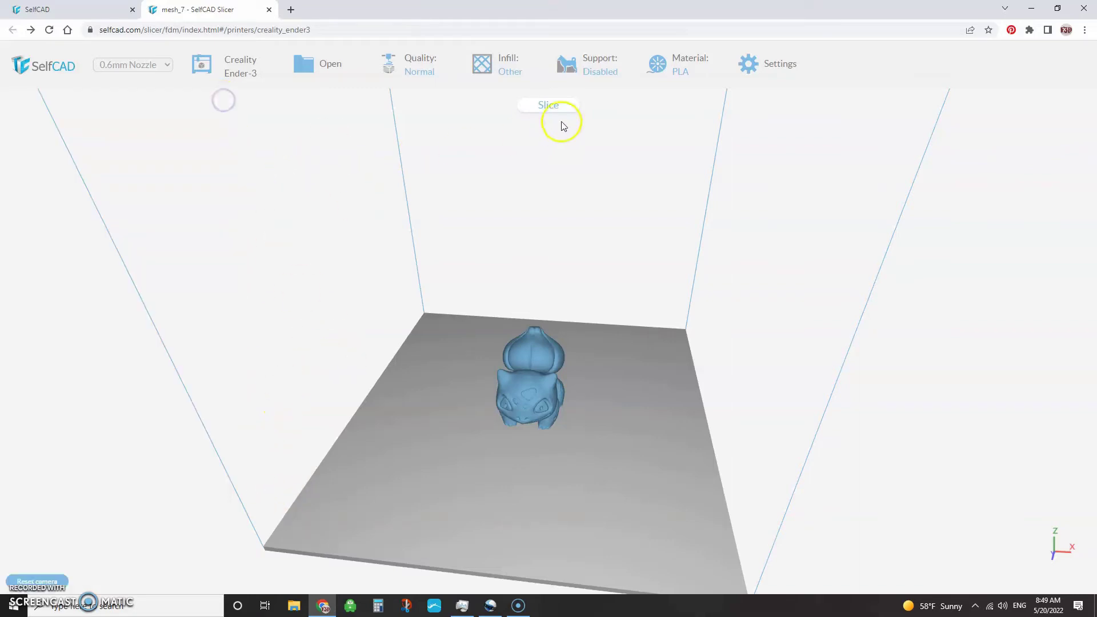
click(550, 106)
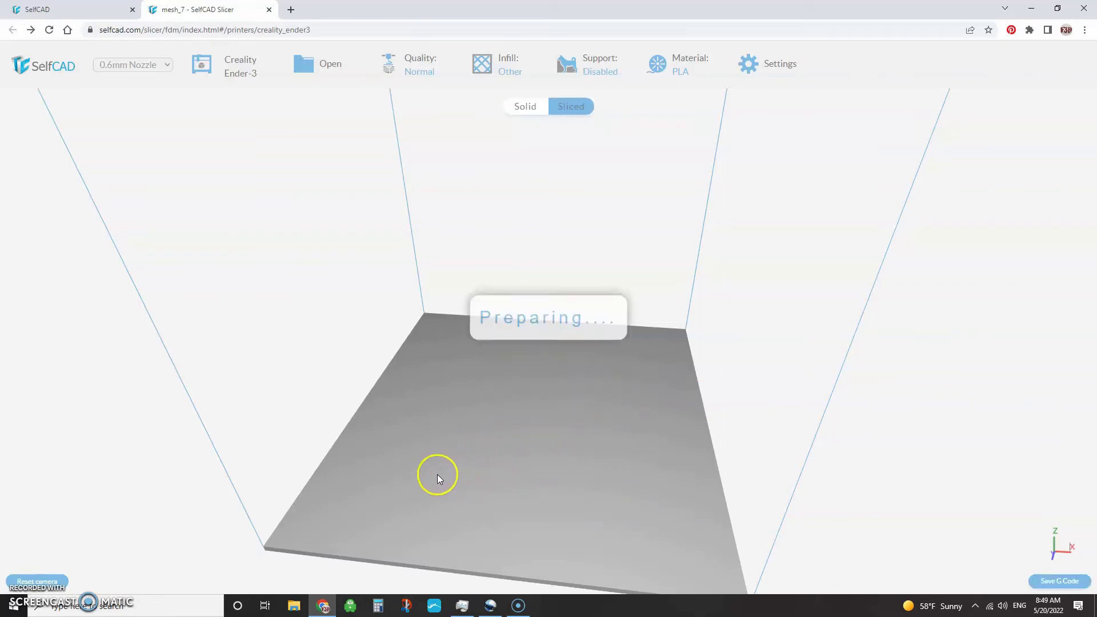
drag(456, 460, 578, 421)
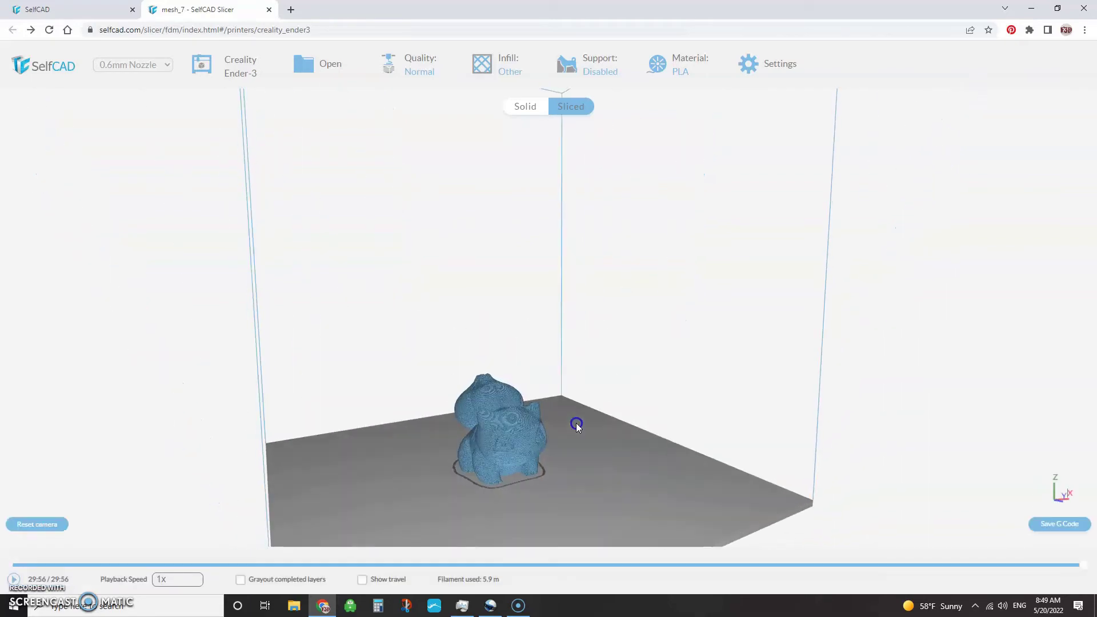
drag(492, 490, 634, 382)
scroll(588, 282, up, 5)
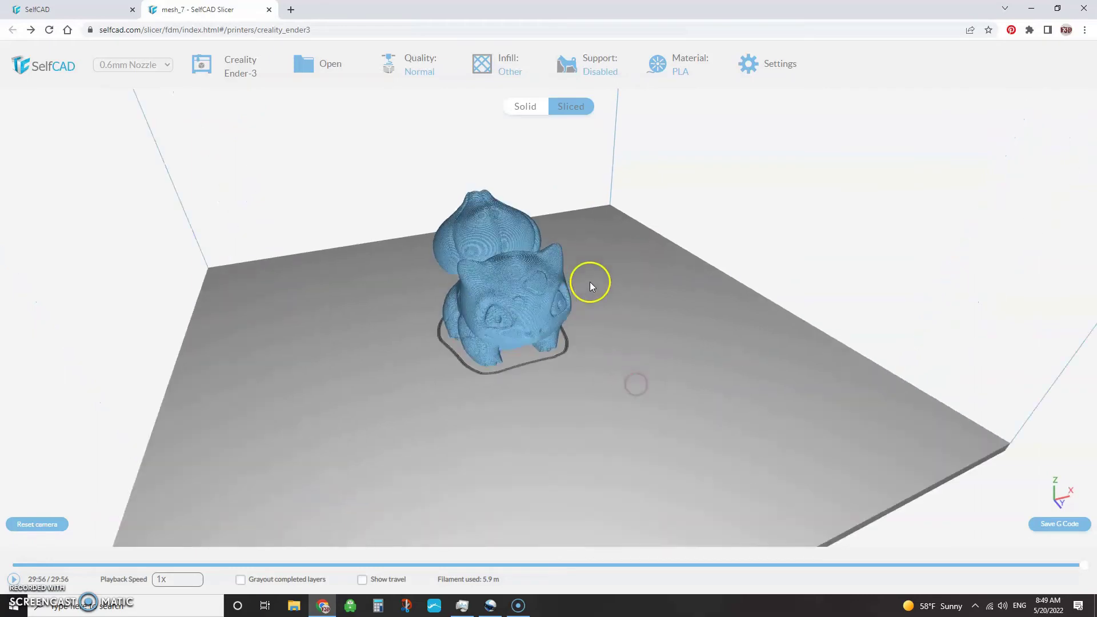
drag(588, 290, 488, 421)
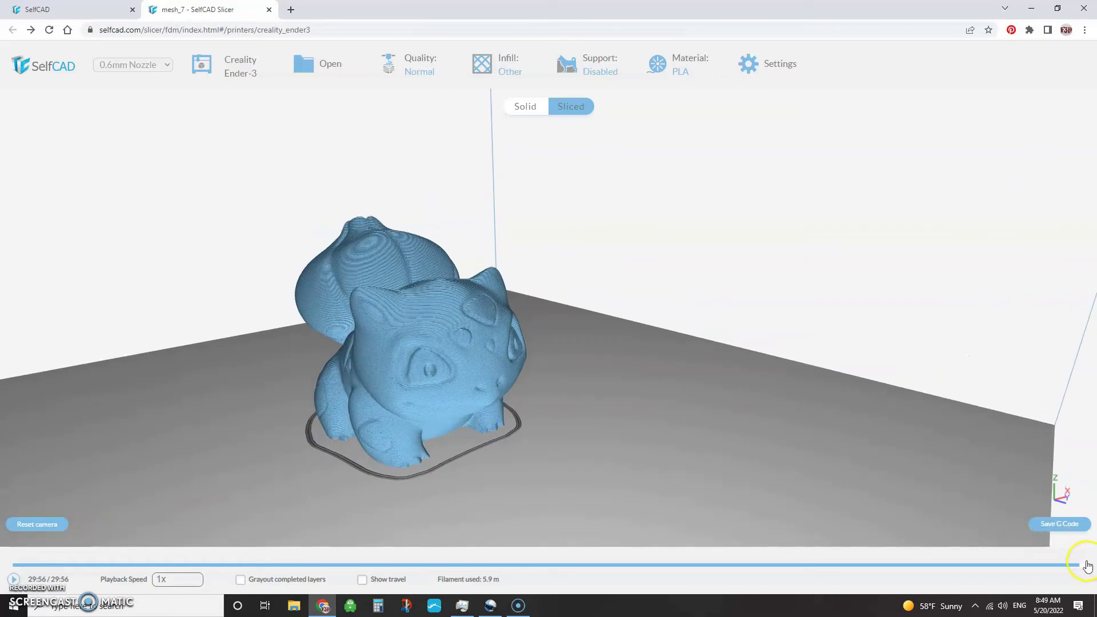
drag(1081, 565, 415, 565)
drag(344, 402, 244, 465)
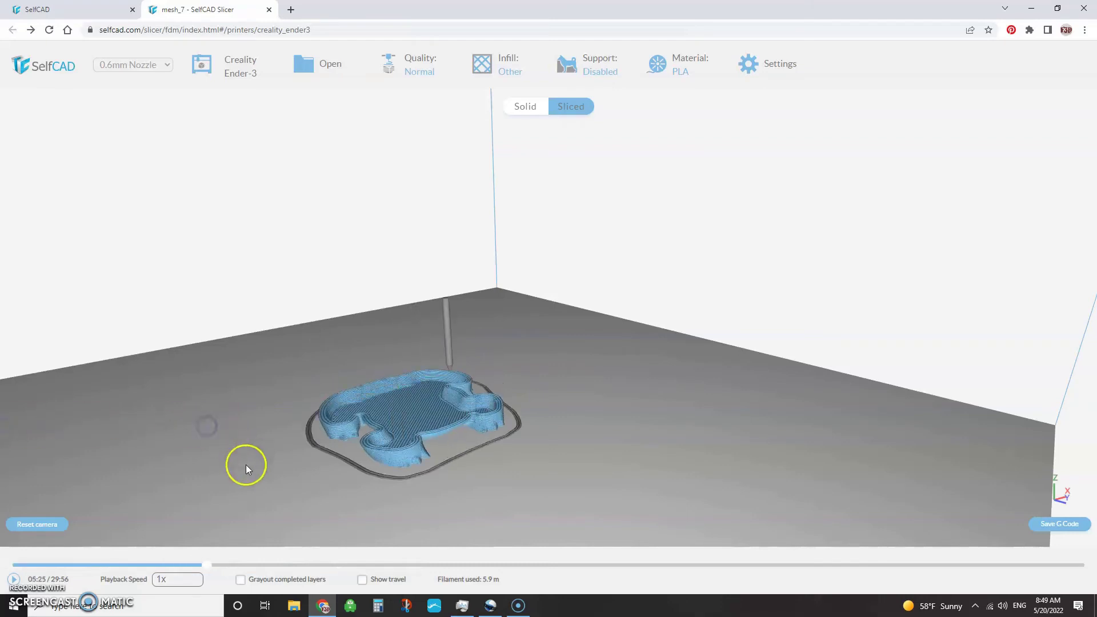
- Enable Grayout completed layers and Show travel, then advance the layer preview to 29:56
click(239, 579)
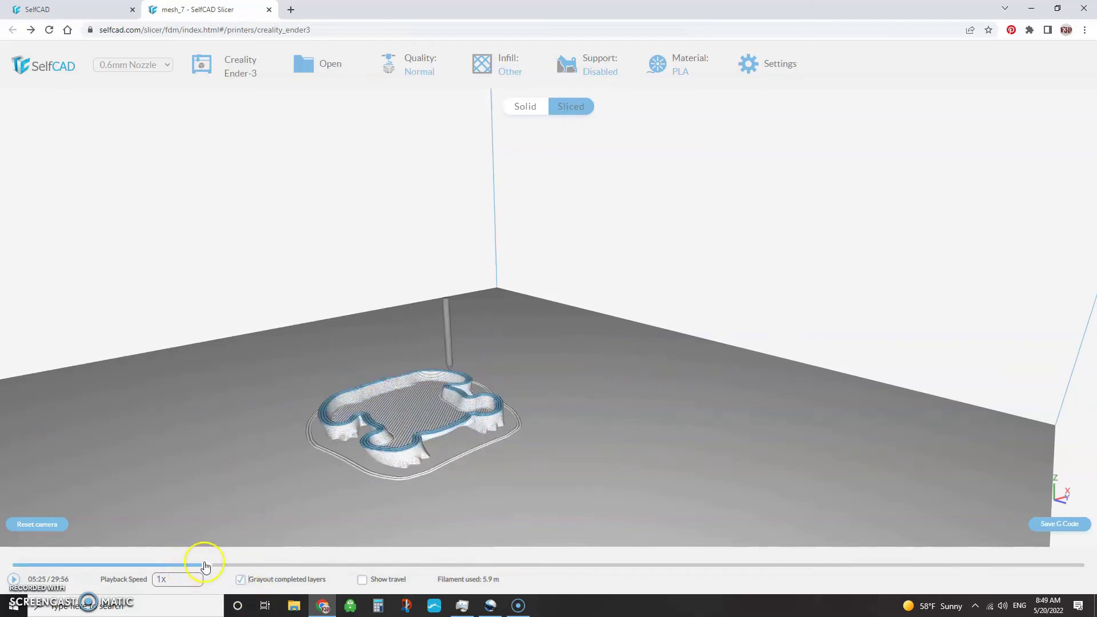
drag(205, 565, 634, 559)
click(363, 580)
click(585, 568)
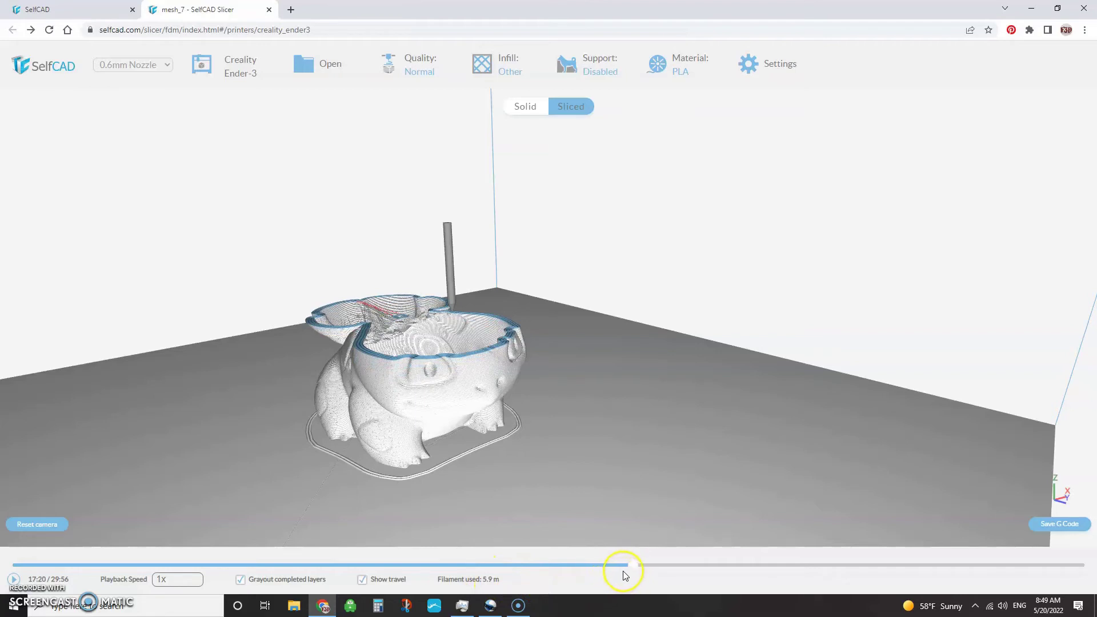
mouse_move(636, 566)
mouse_down()
mouse_move(697, 564)
mouse_move(652, 575)
mouse_up()
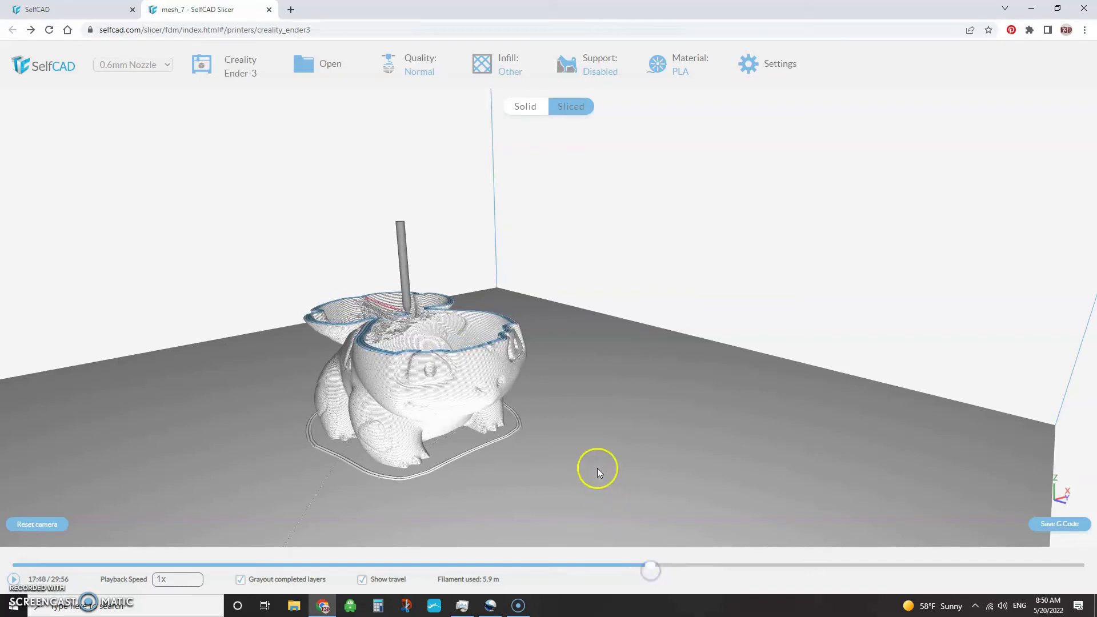
scroll(423, 320, up, 5)
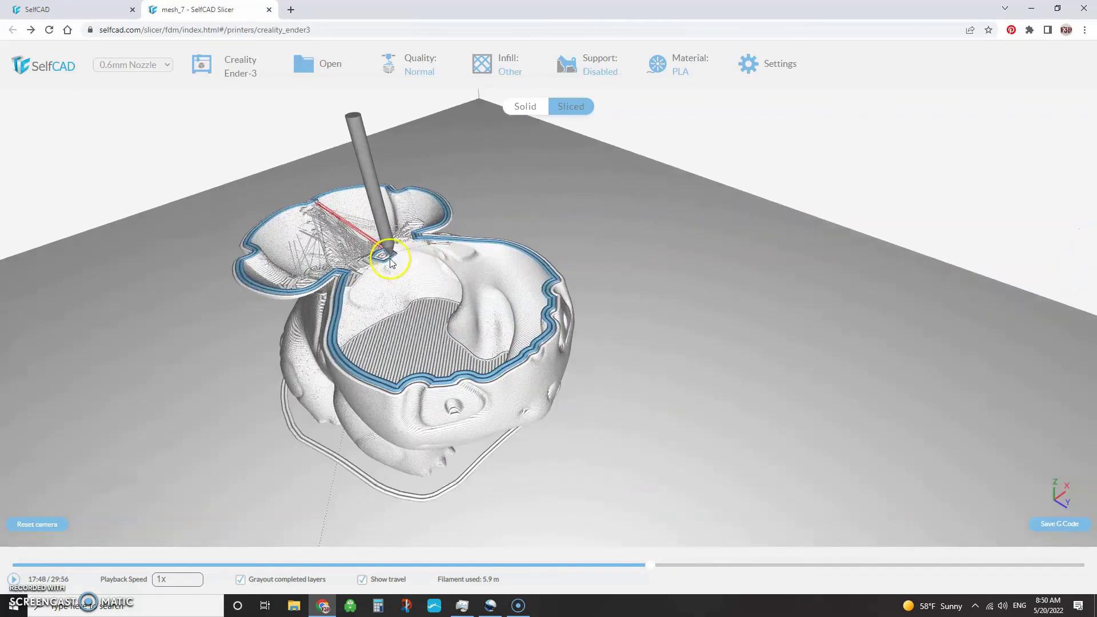
scroll(390, 262, up, 5)
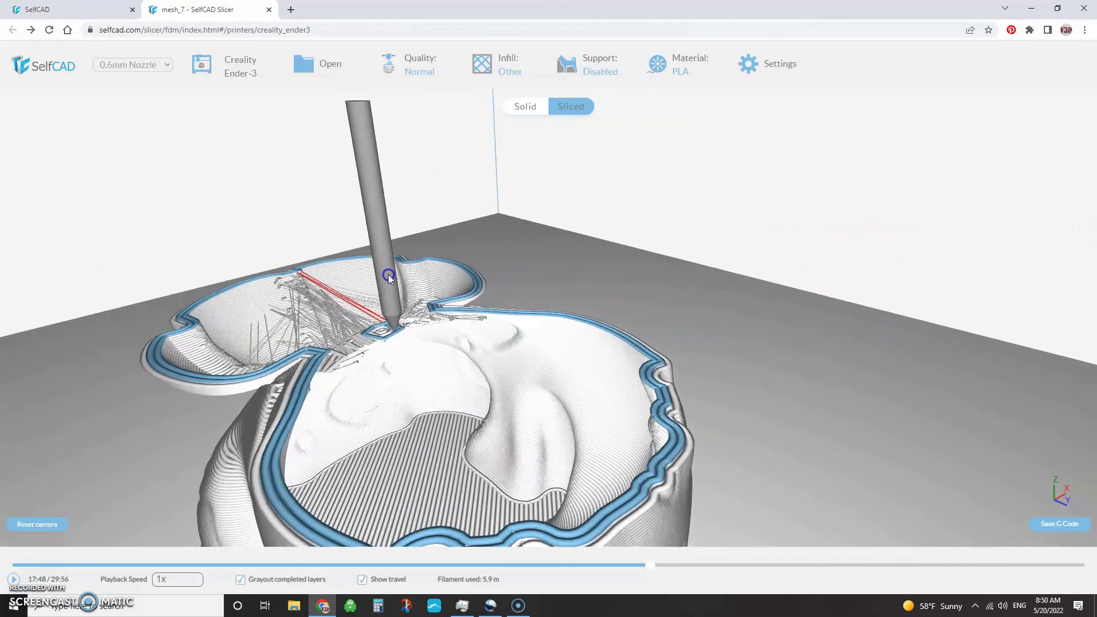
scroll(388, 277, down, 3)
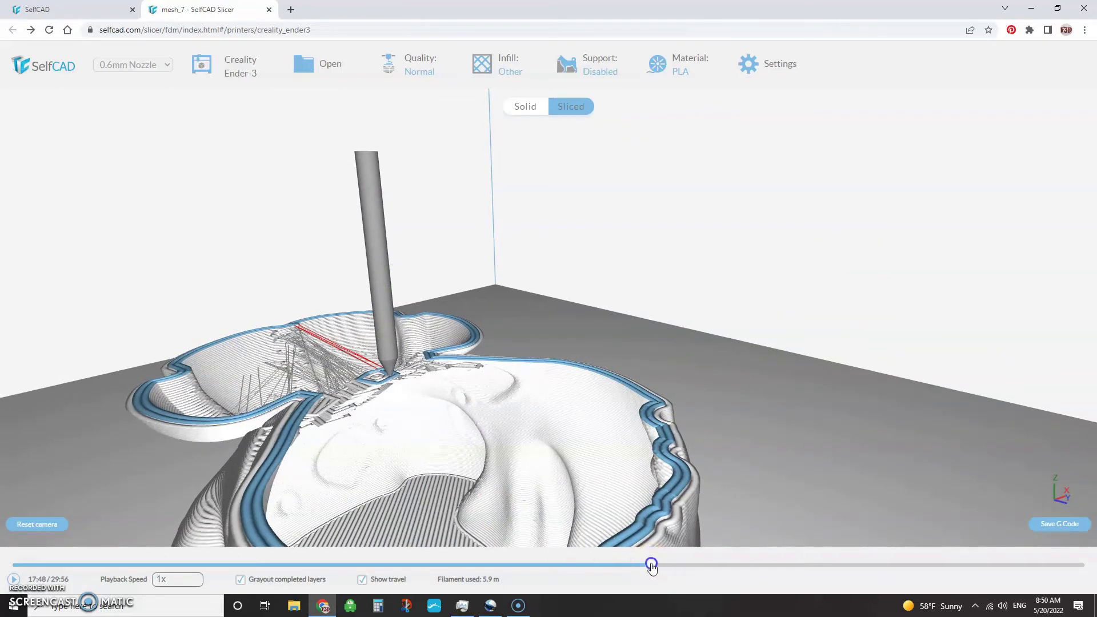
drag(651, 566, 1093, 560)
scroll(486, 368, down, 6)
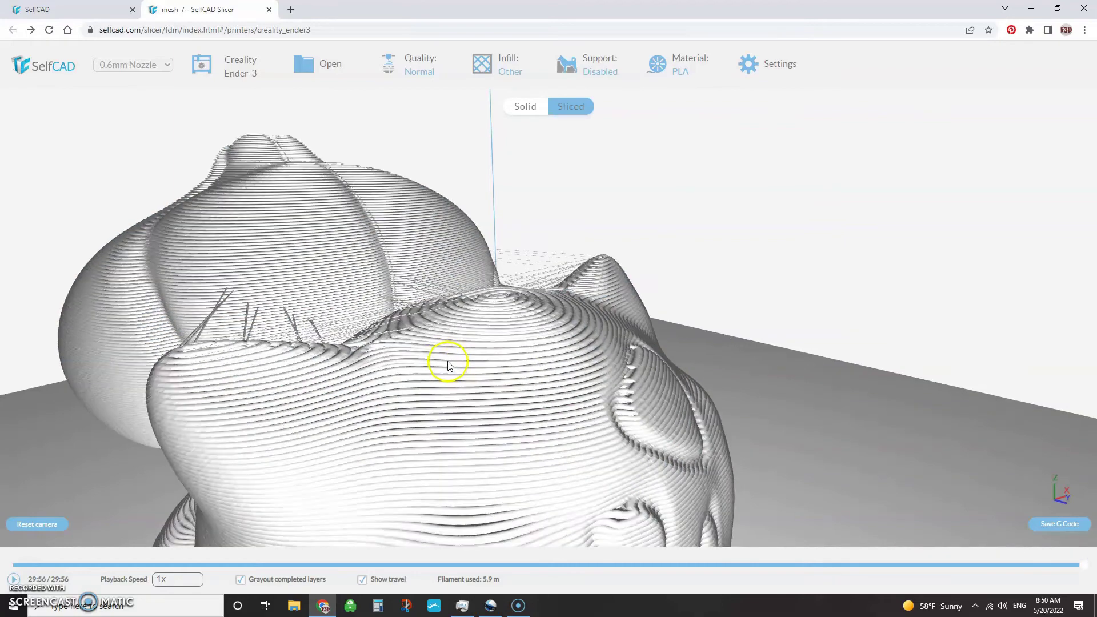
drag(490, 455, 343, 433)
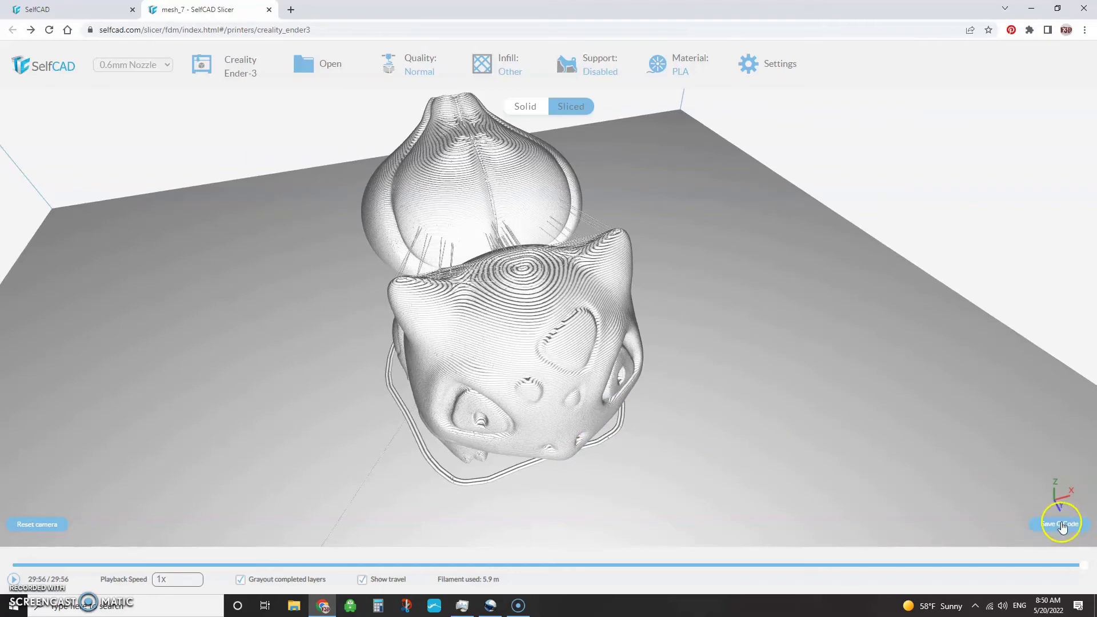
drag(471, 467, 537, 445)
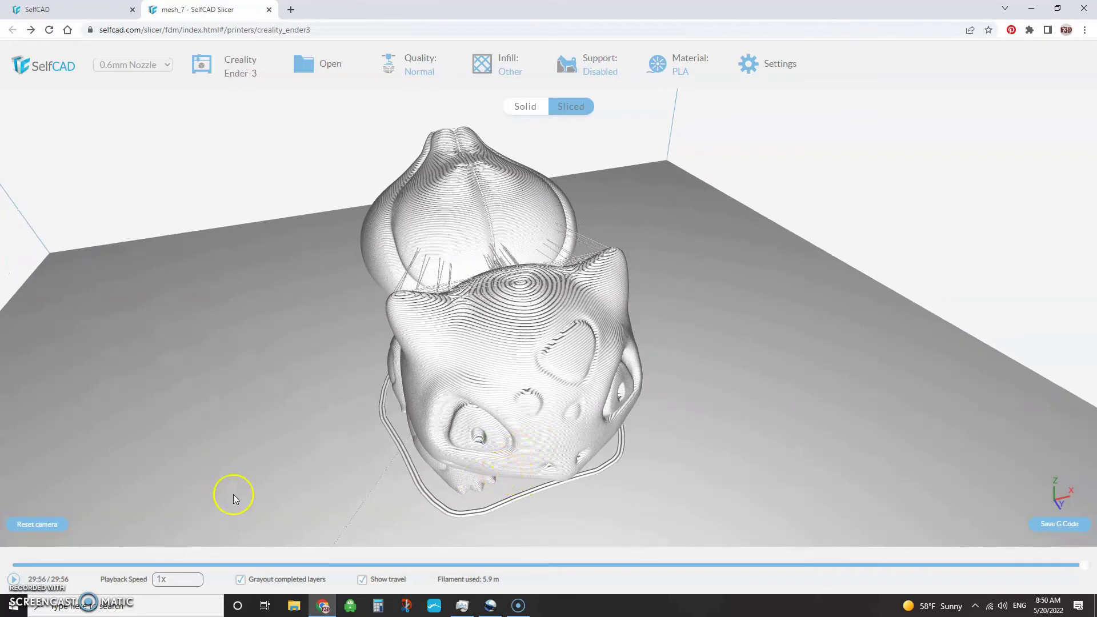
key(alt+p)
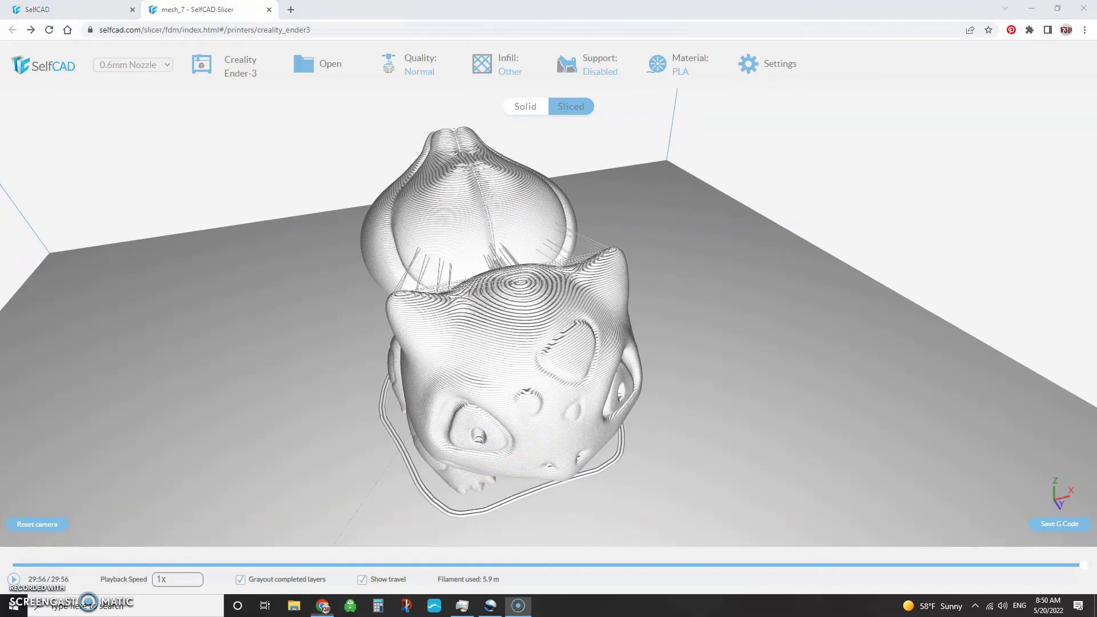